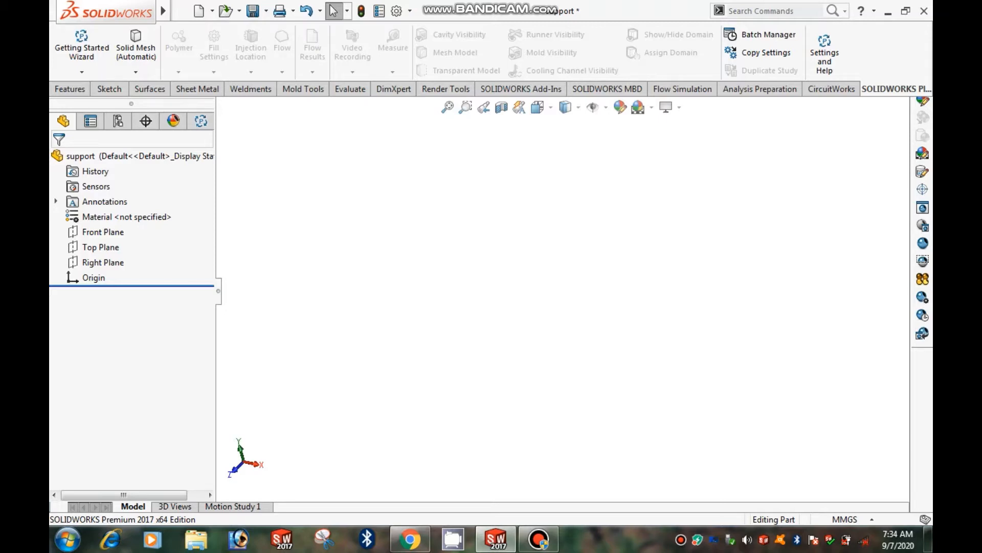
- Consult Sample Problem 5.1 in the Chrome PDF and sketch a center rectangle about 72 by 83 mm at the origin on the Front Plane
left_click(410, 539)
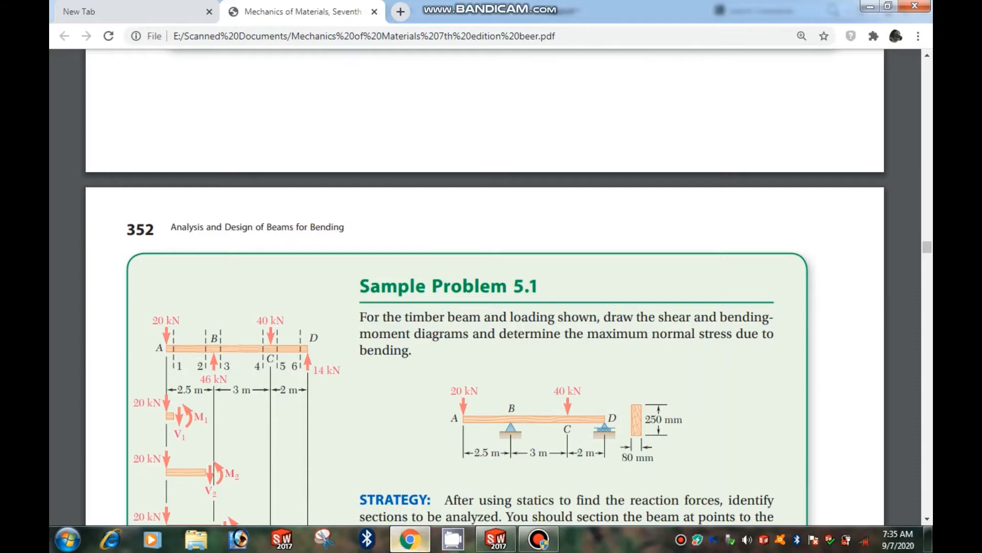
left_click(496, 538)
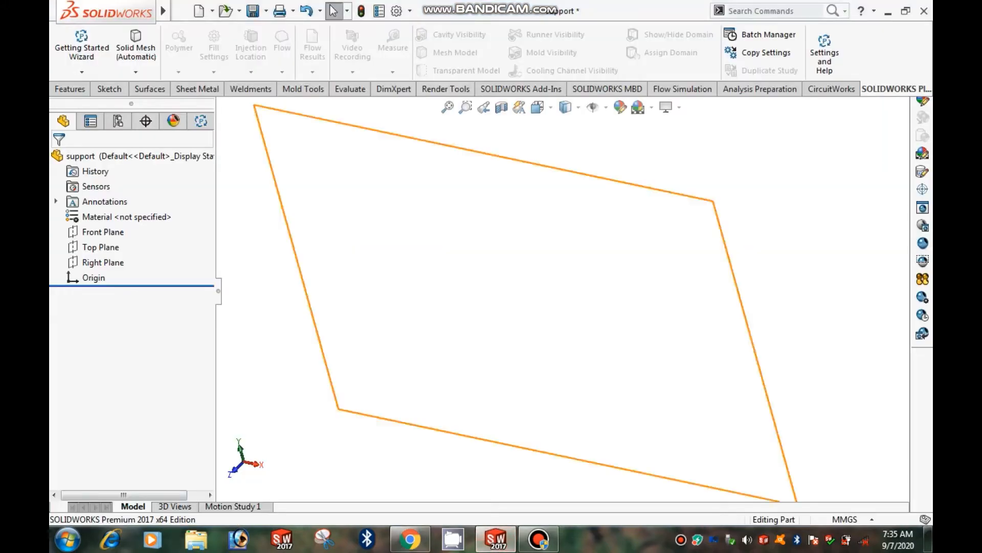
left_click(103, 232)
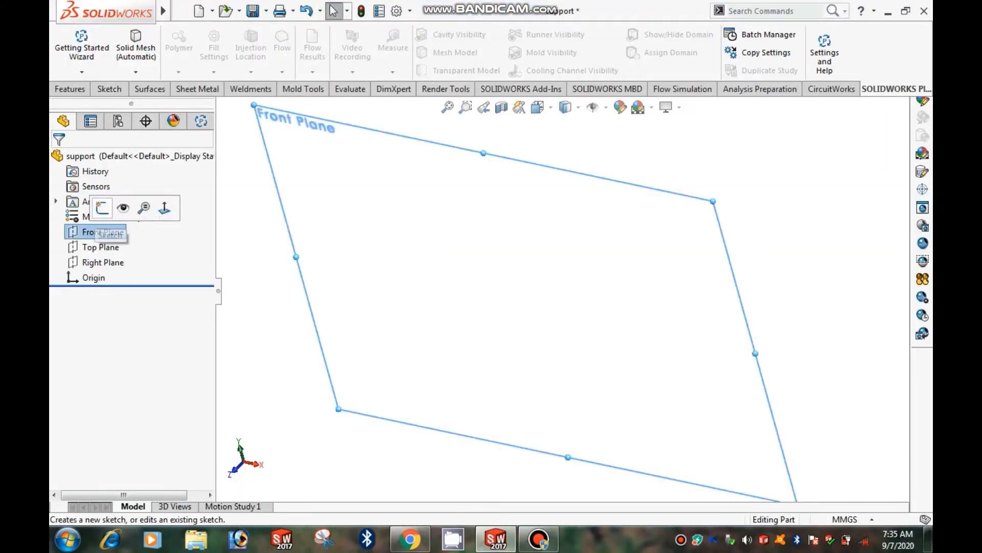
left_click(94, 204)
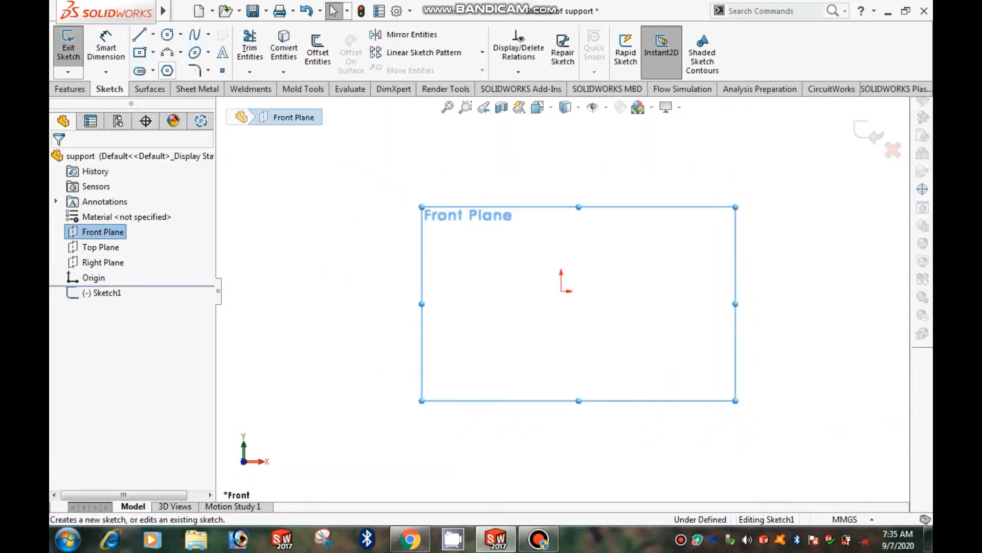
left_click(153, 53)
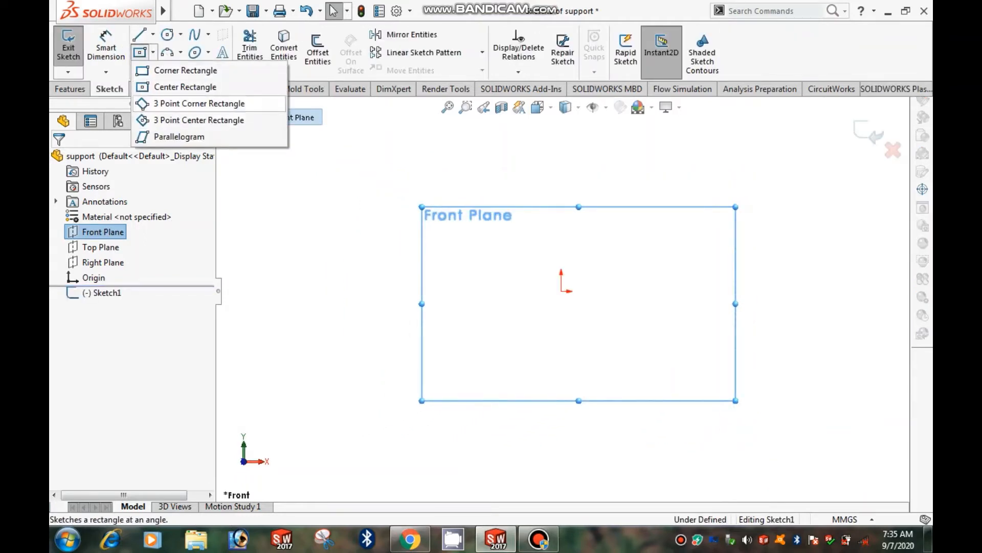
left_click(156, 88)
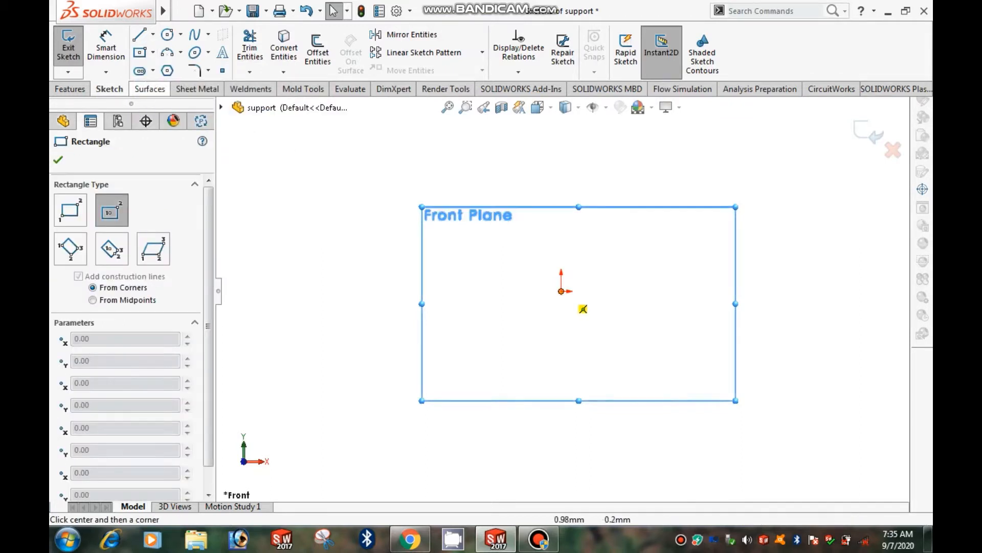
left_click(562, 290)
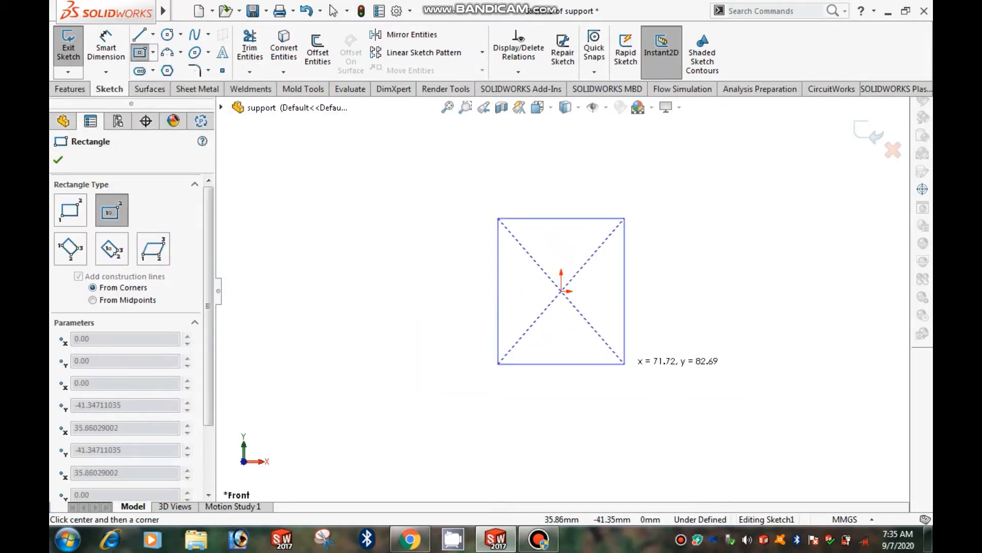
left_click(625, 364)
key("Escape")
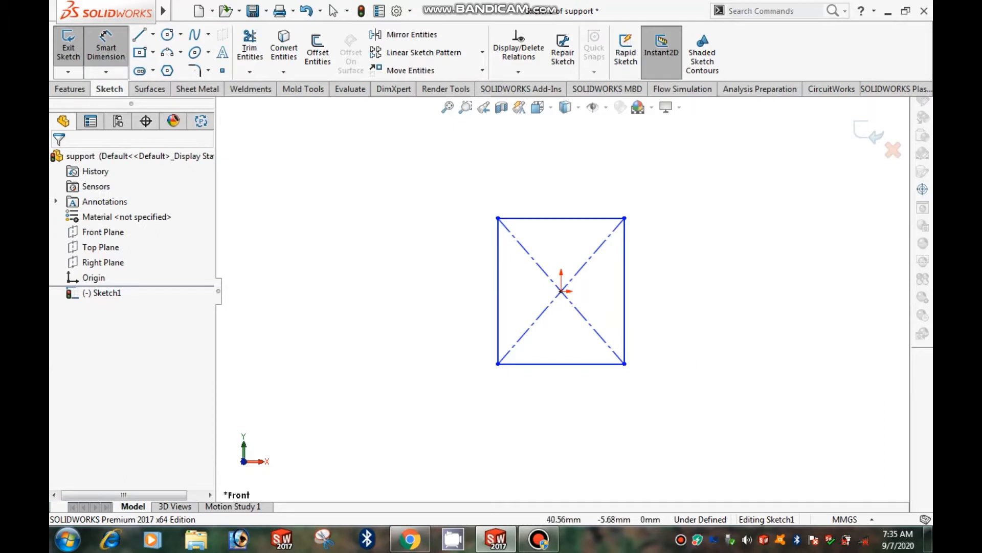
- Dimension the rectangle to 250 mm high and 80 mm wide
left_click(626, 301)
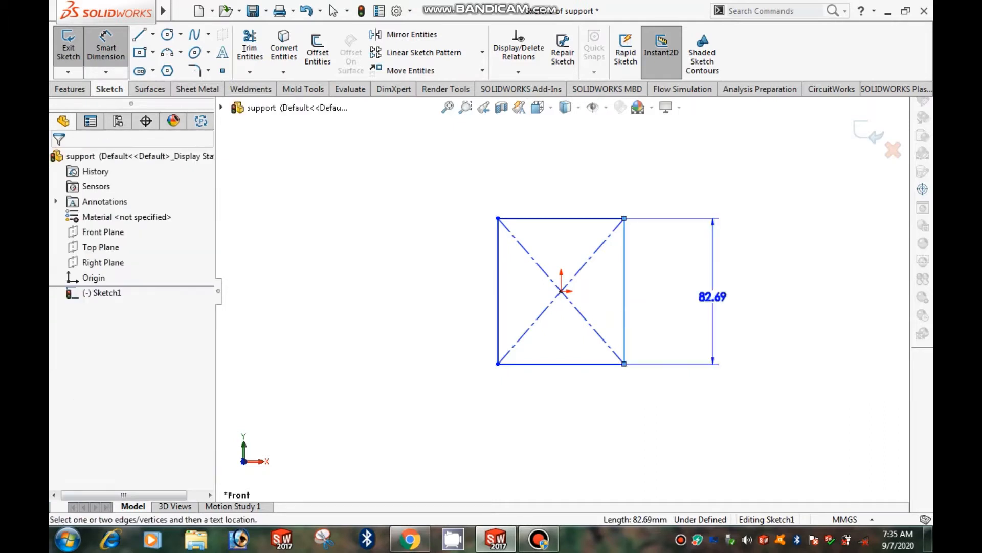
left_click(713, 353)
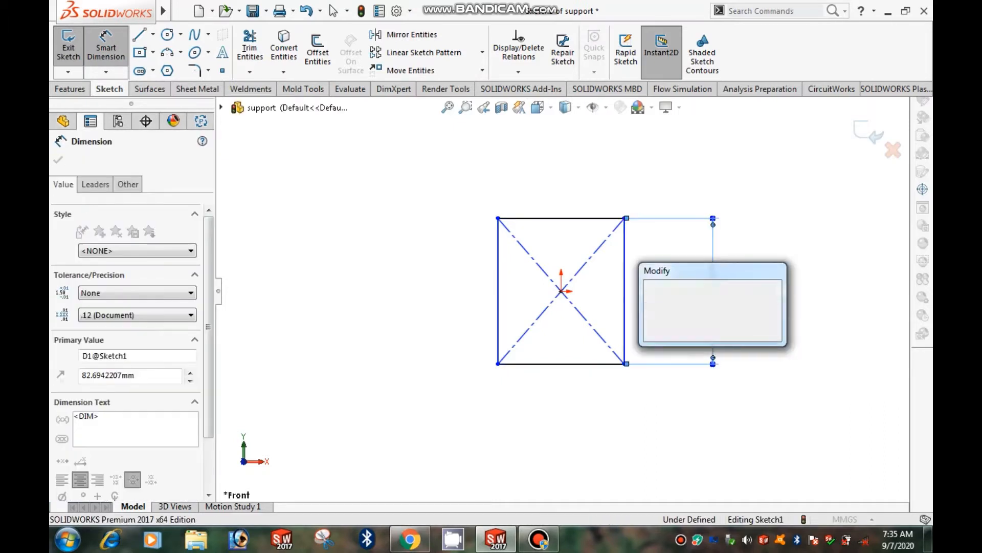
type("250")
key("Return")
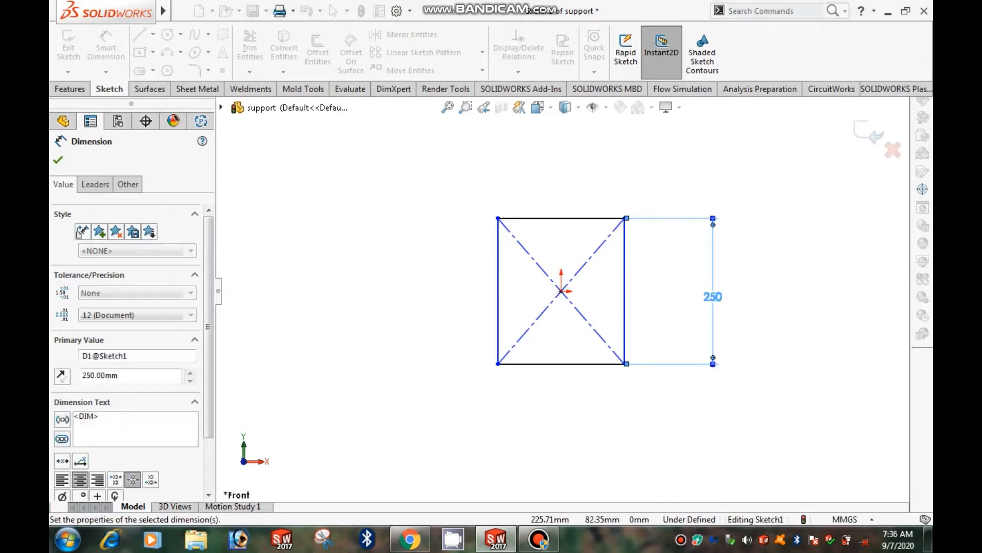
left_click(562, 219)
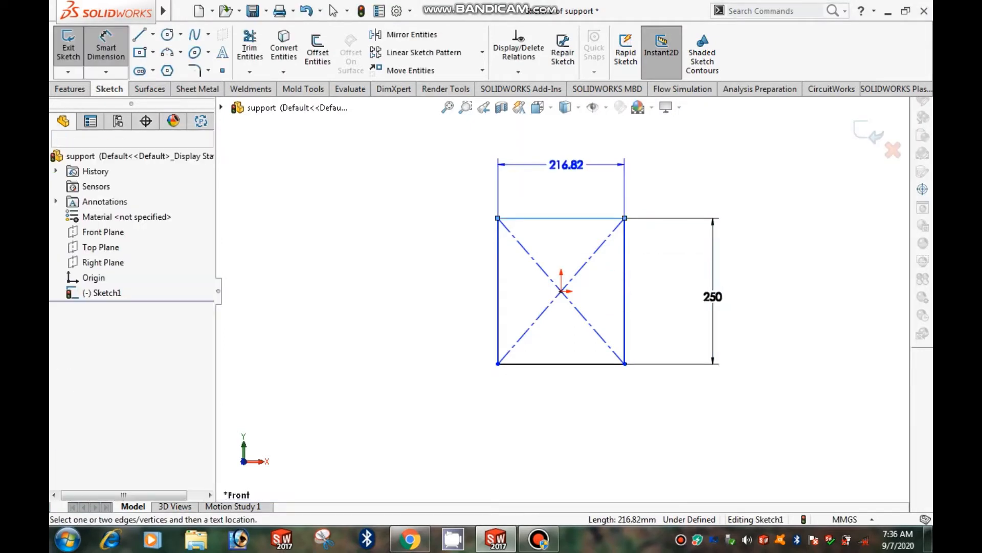
left_click(563, 164)
type("80")
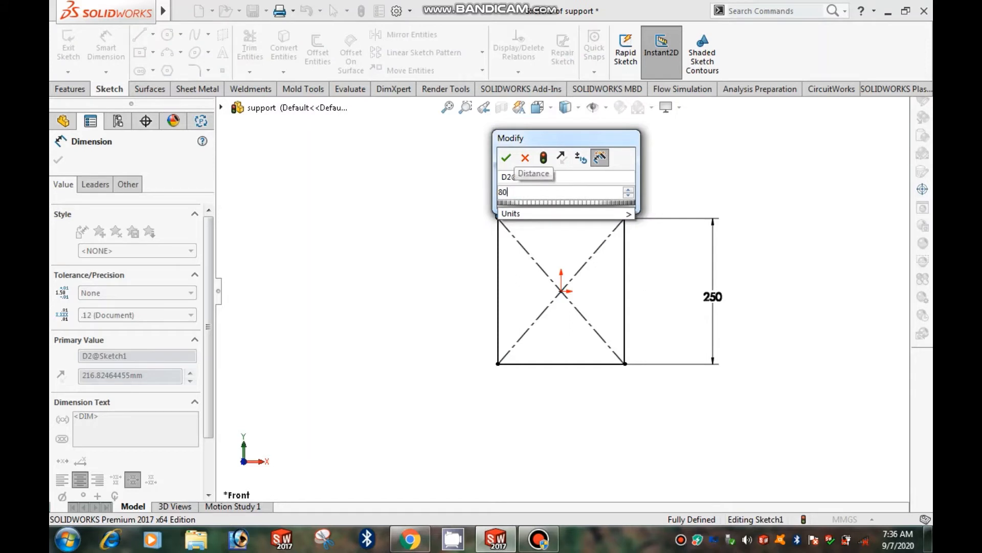
key("Return")
key("Escape")
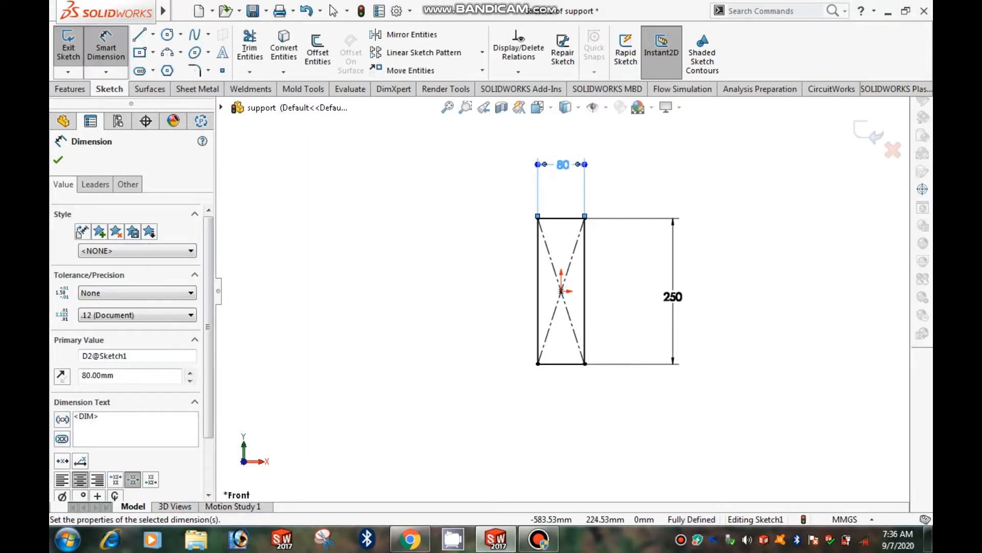
- Check the length of beam segment AB in the Chrome PDF and extrude the rectangle as a 2500 mm blind boss
left_click(70, 89)
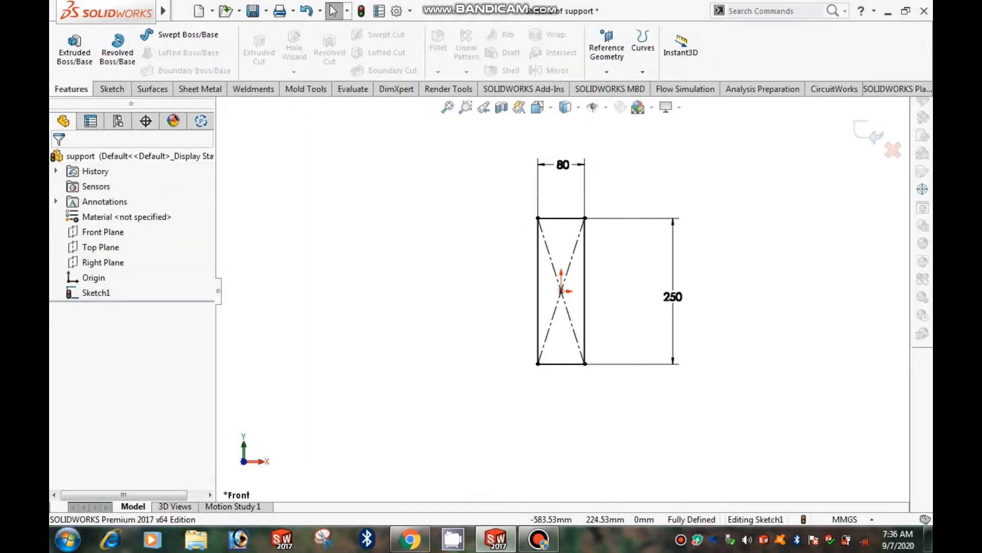
left_click(74, 49)
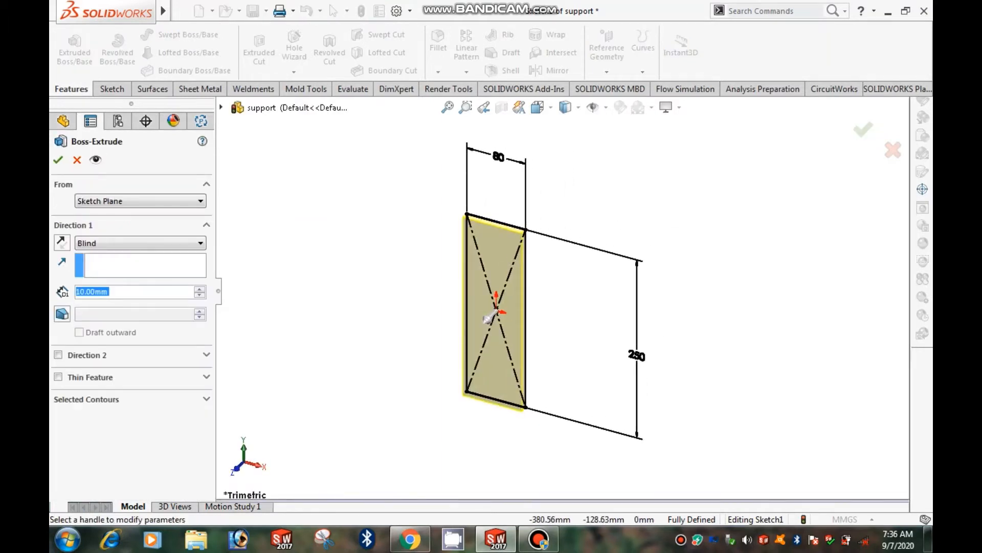
left_click(410, 539)
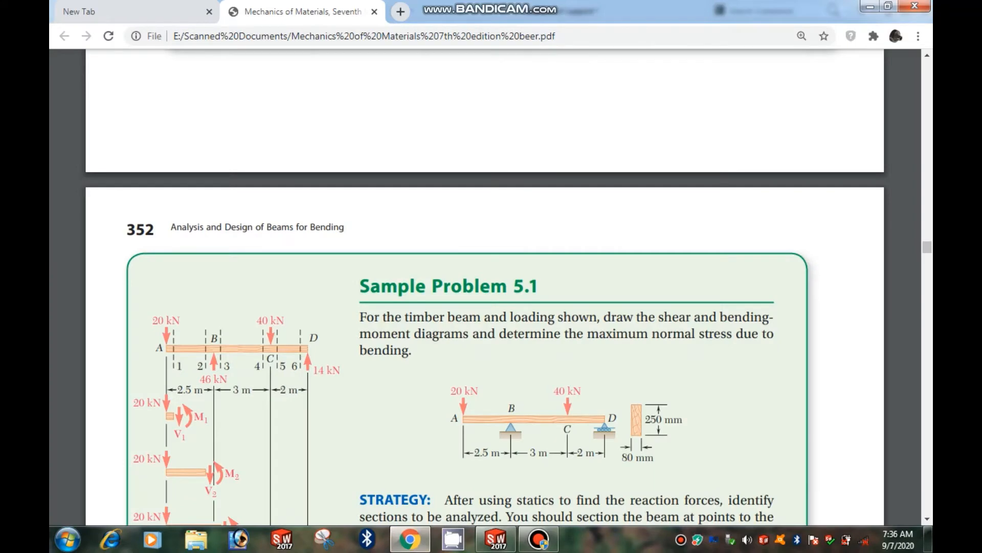
key("alt+Tab")
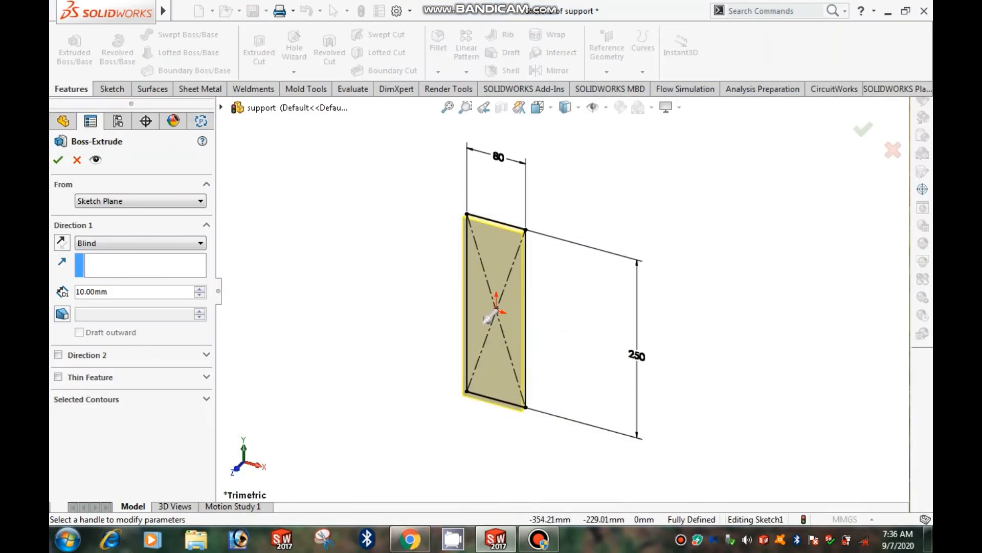
double_click(92, 291)
type("25")
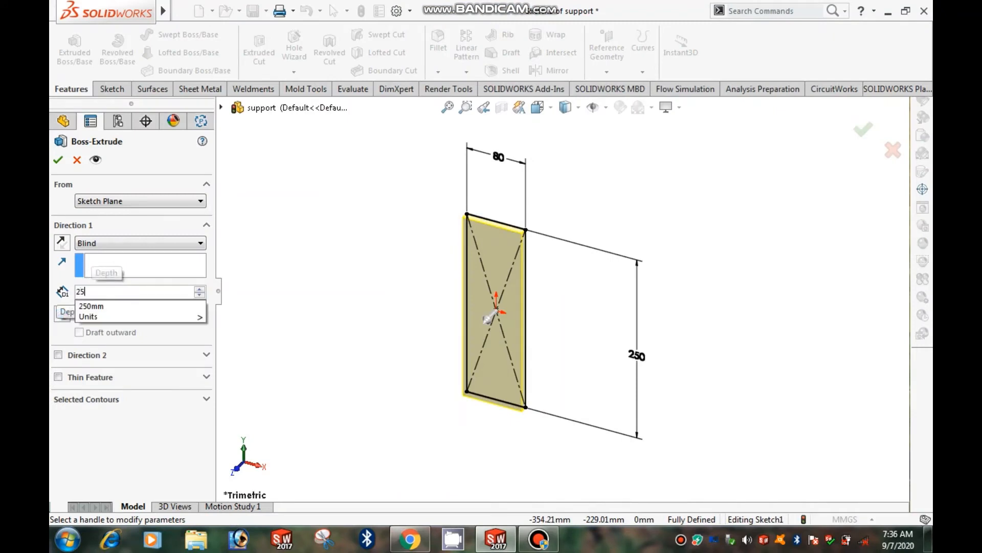
type("00")
key("Return")
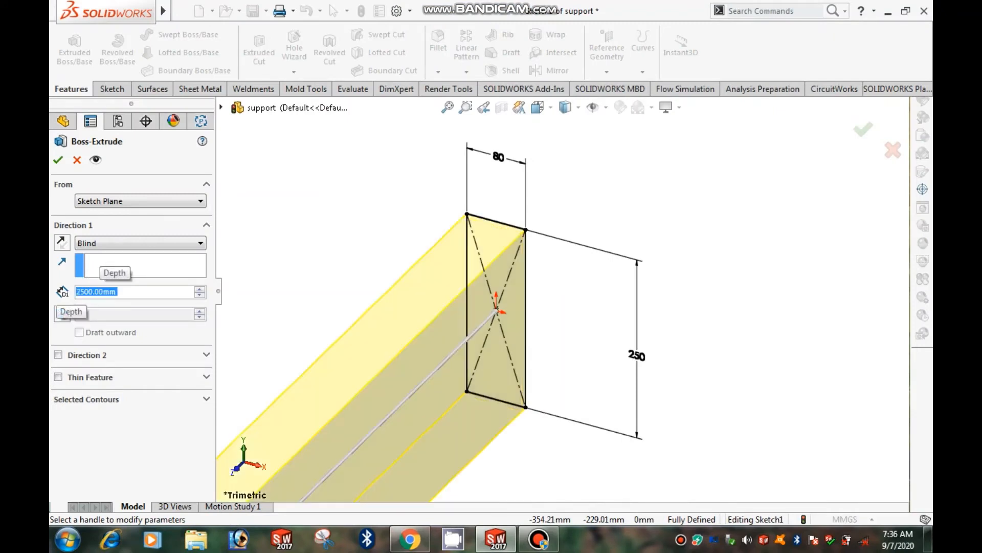
left_click(58, 160)
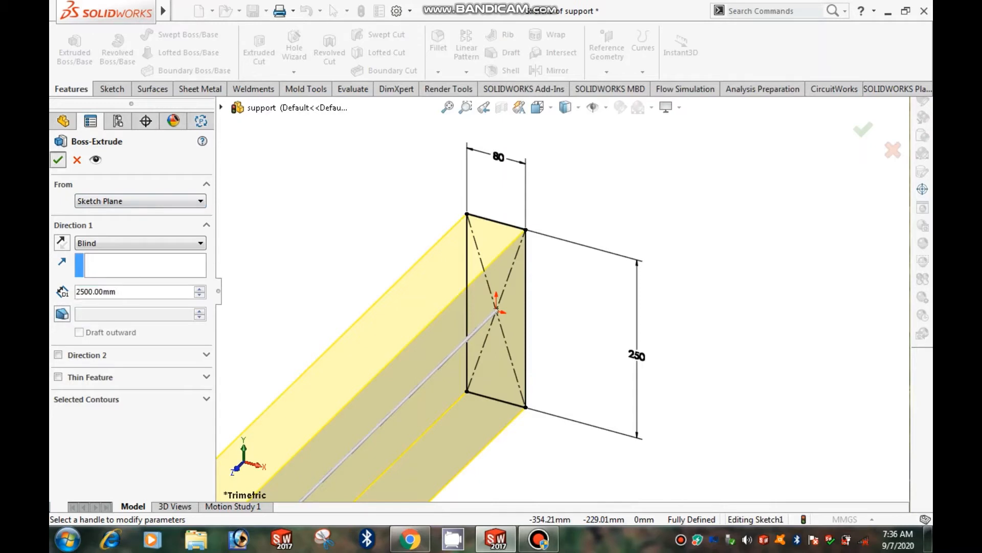
- Sketch on the near end face of the extruded beam and convert the face's outline into sketch entities
scroll(561, 292, "up", 5)
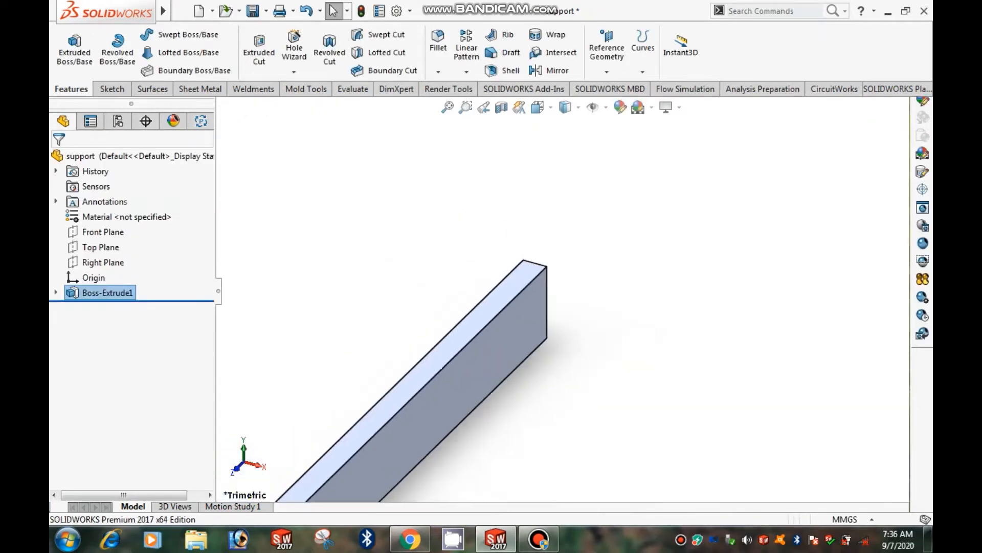
scroll(561, 291, "up", 6)
scroll(309, 433, "down", 2)
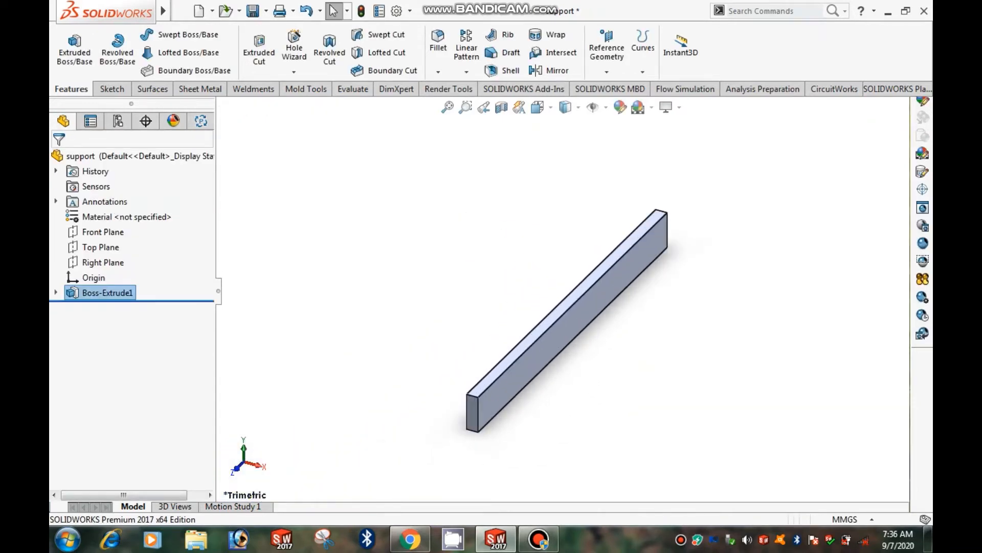
scroll(474, 409, "down", 3)
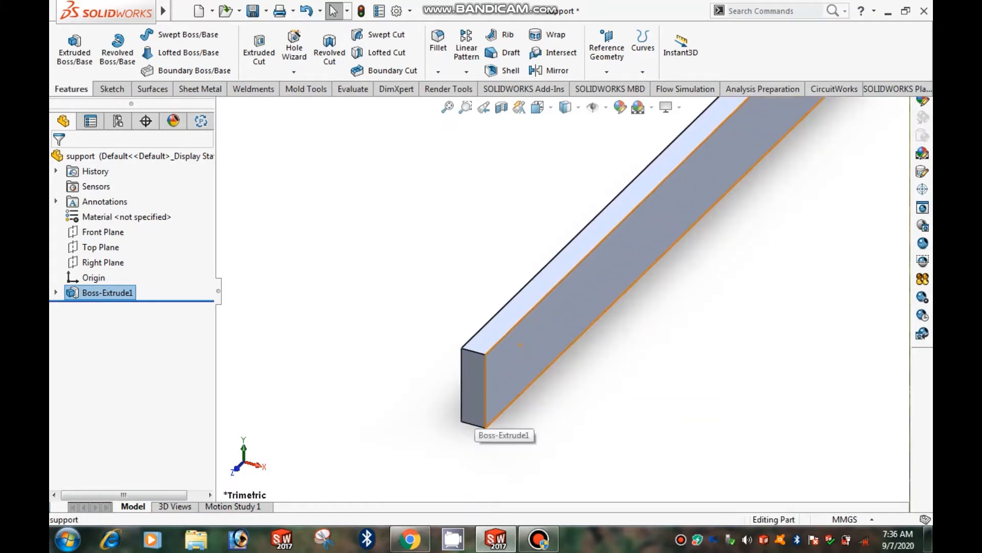
left_click(475, 397)
left_click(537, 356)
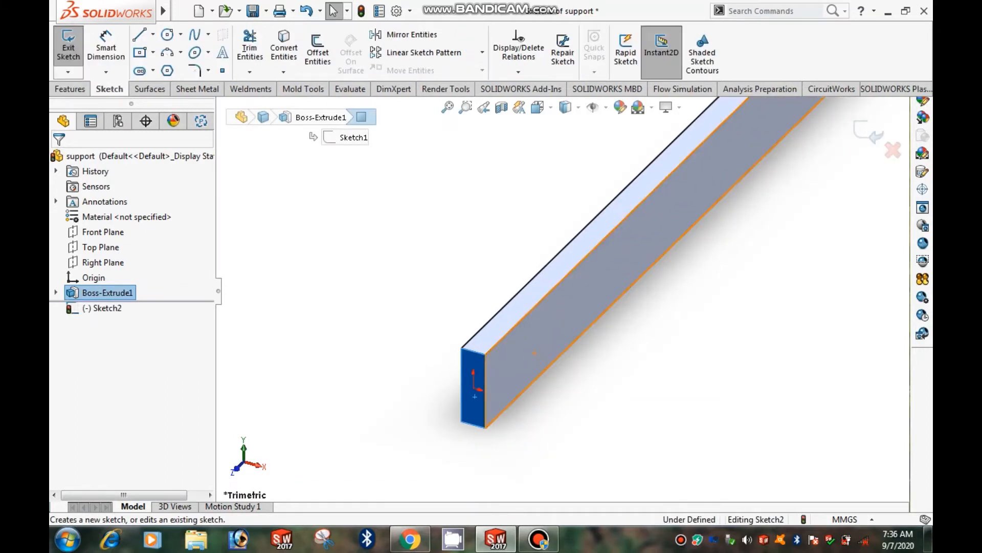
left_click(284, 52)
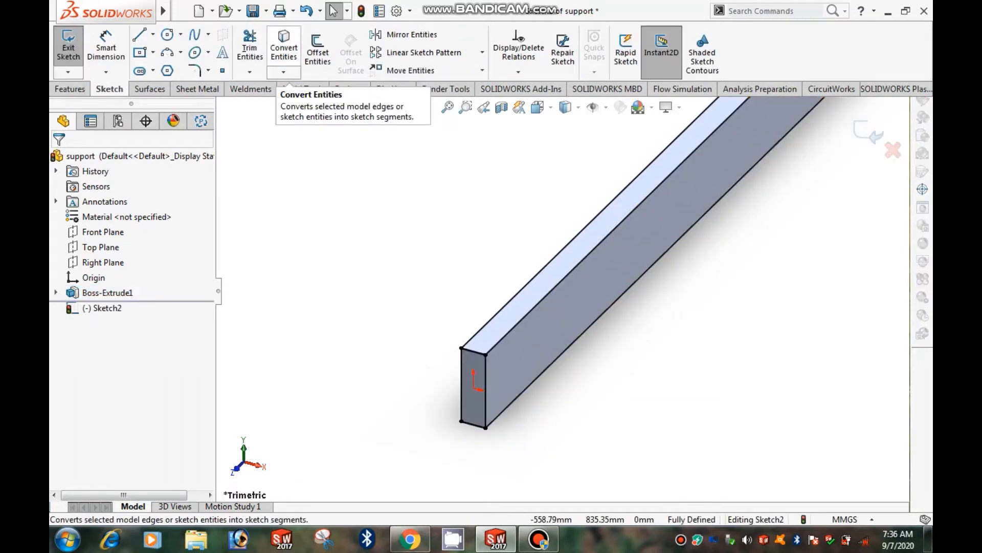
- Check segment BC's length in the Chrome PDF and extrude the converted outline 3000 mm as a separate body, with Merge result off
left_click(70, 89)
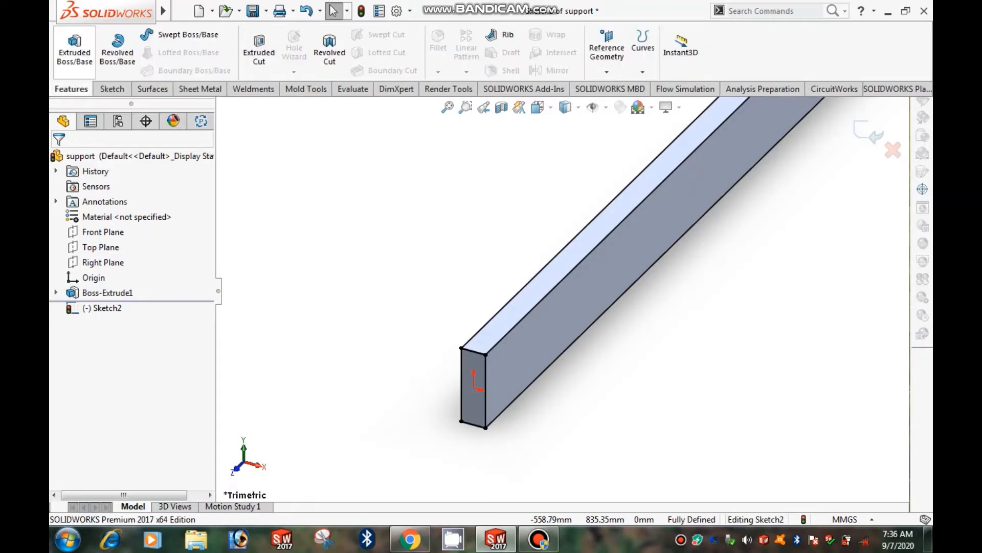
left_click(75, 52)
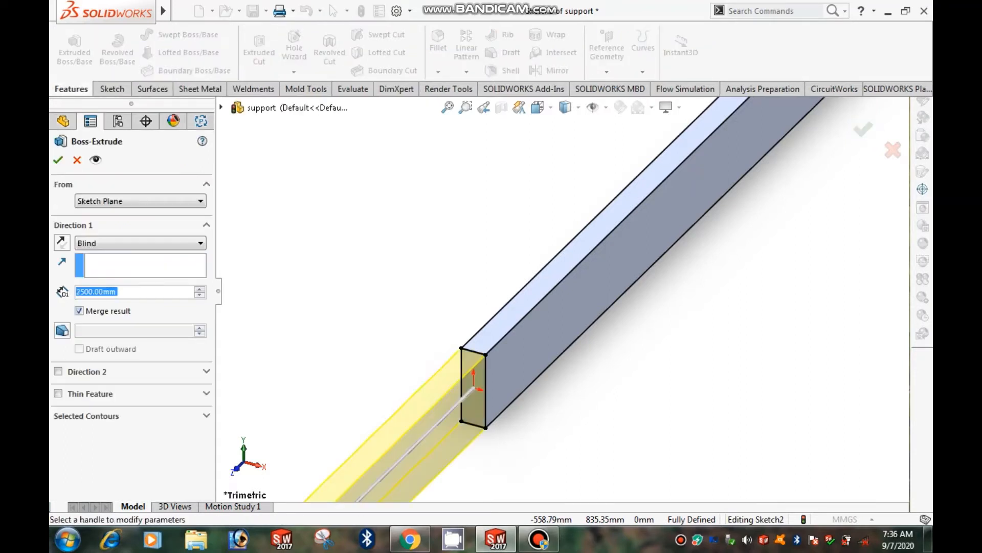
left_click(410, 539)
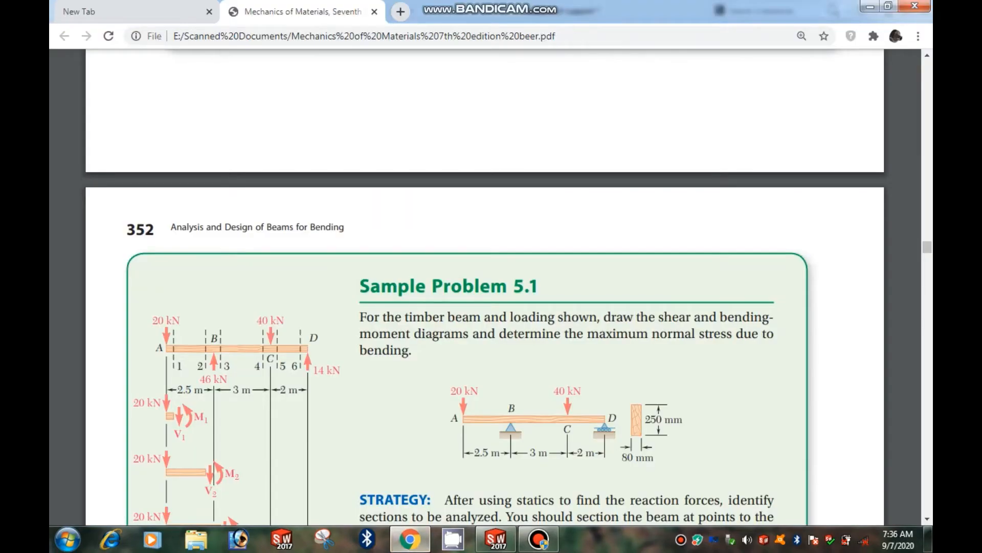
left_click(496, 539)
left_click_drag(117, 292, 75, 292)
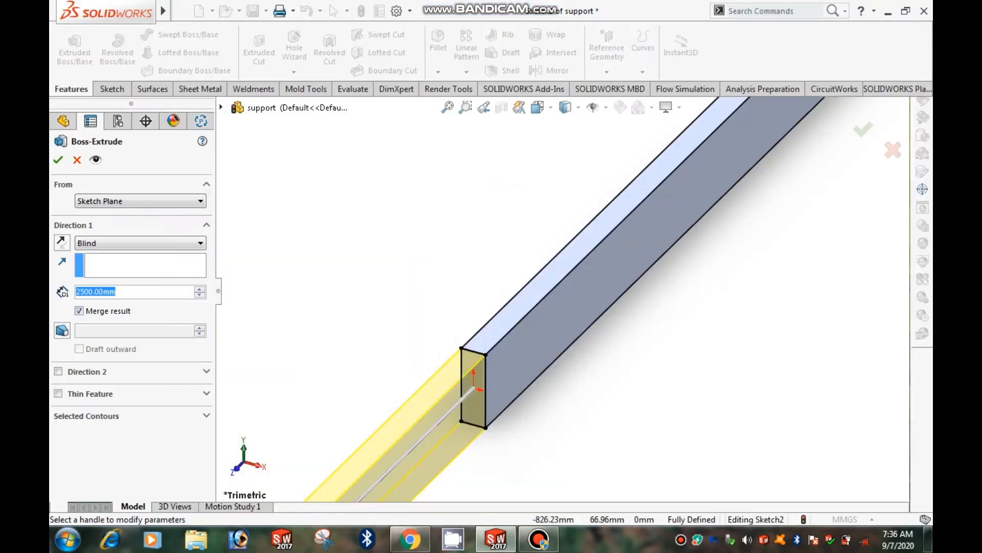
type("3000")
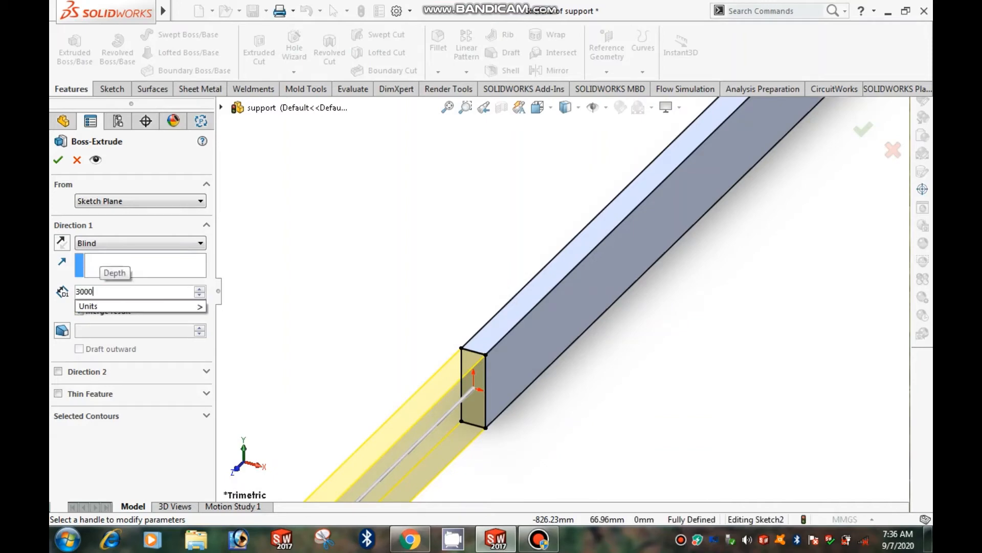
key("Return")
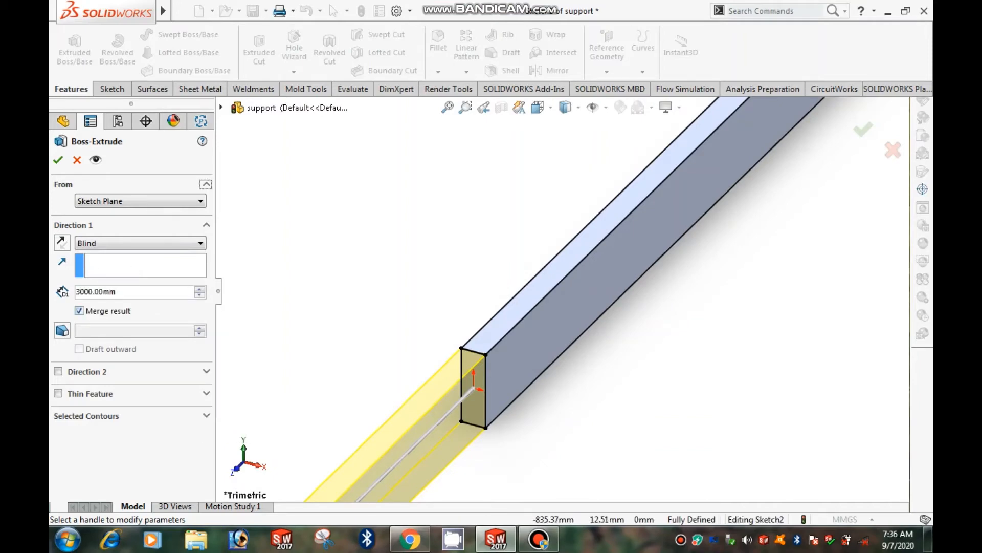
left_click(79, 310)
left_click(58, 159)
key("f")
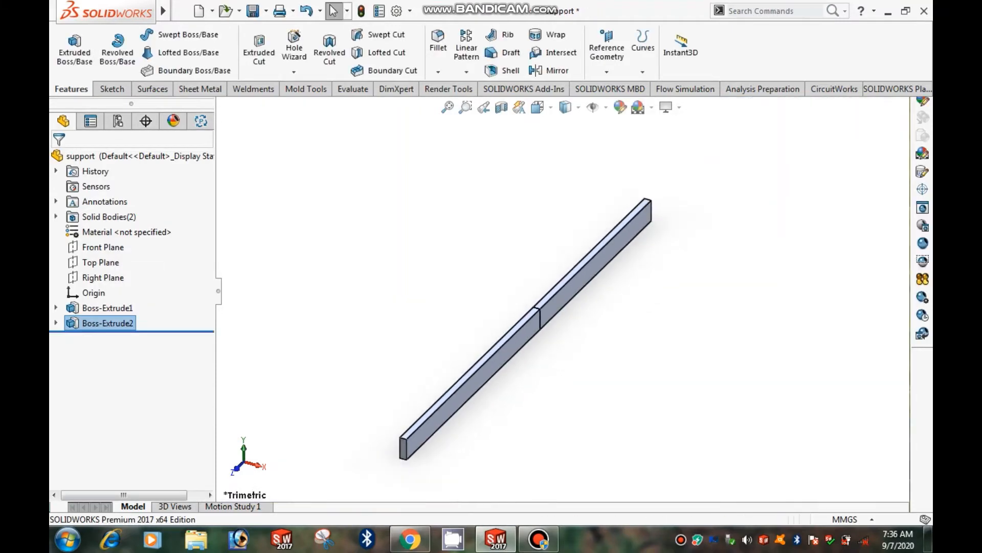
- Sketch on the near end face of the 3000 mm beam segment and convert the face's outline into sketch entities
scroll(400, 457, "down", 4)
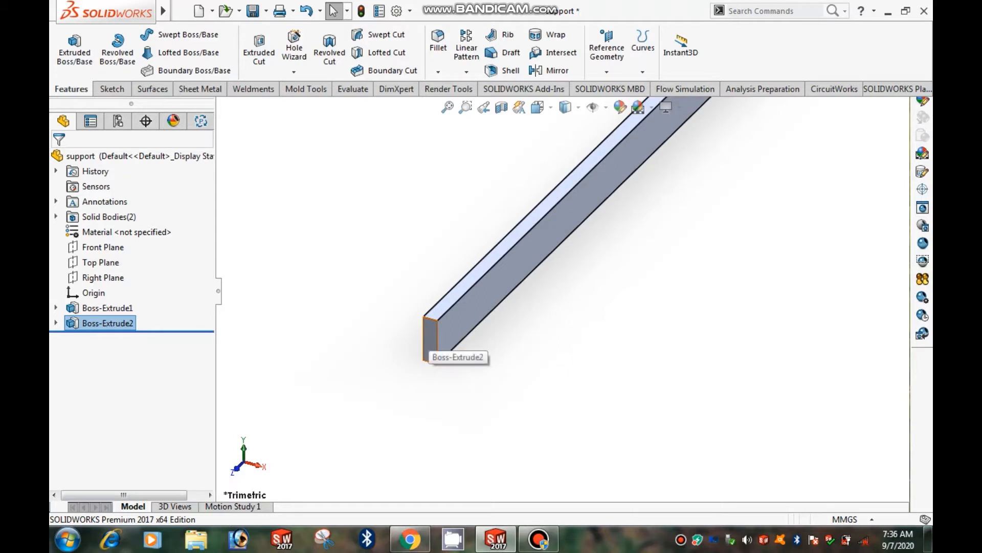
left_click(429, 348)
left_click(489, 289)
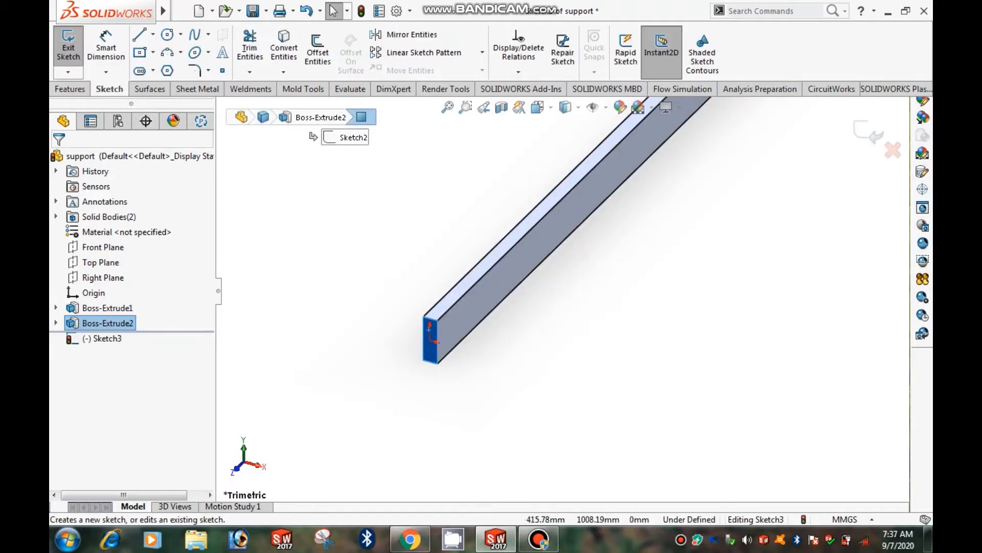
left_click(284, 47)
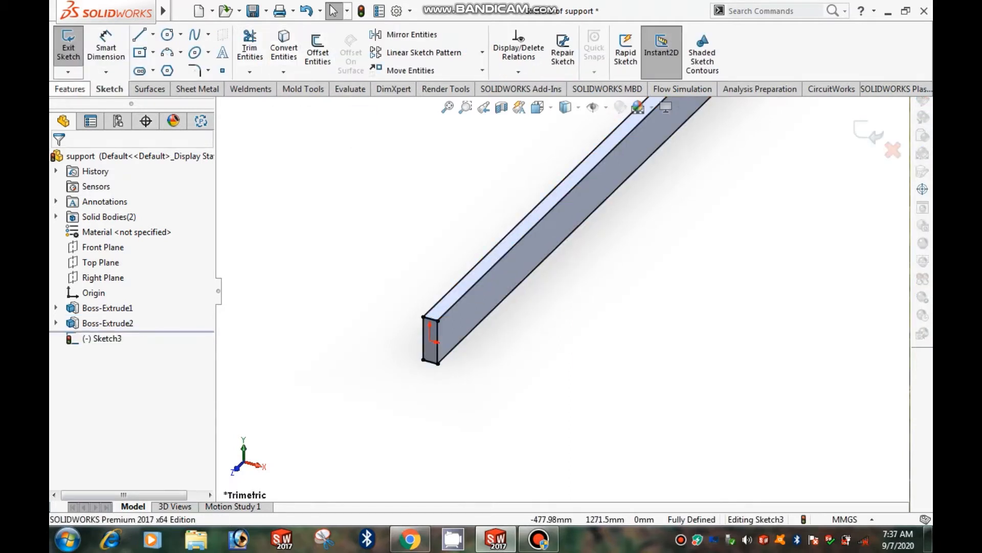
- Extrude the converted outline 2000 mm blind as a separate body, with Merge result off
left_click(70, 89)
left_click(75, 49)
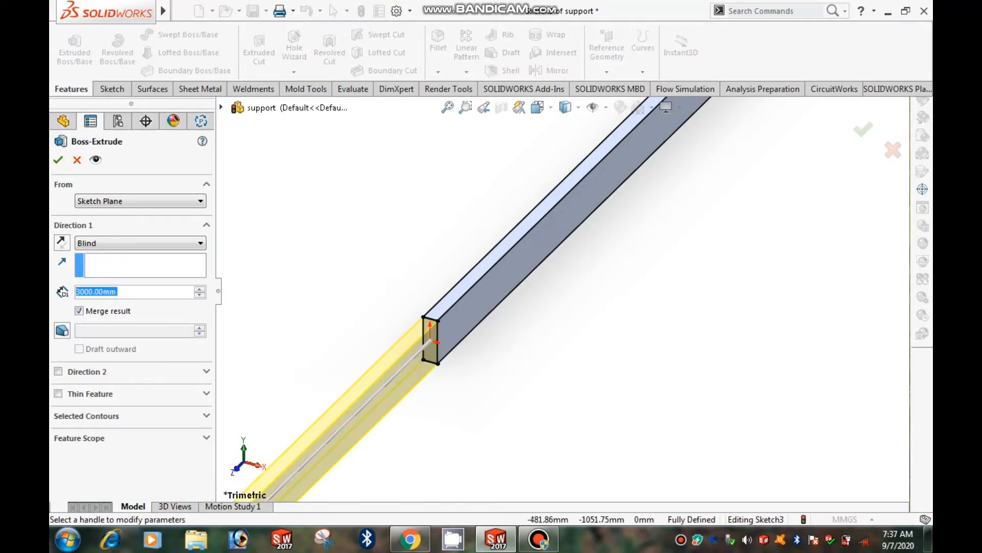
type("2000")
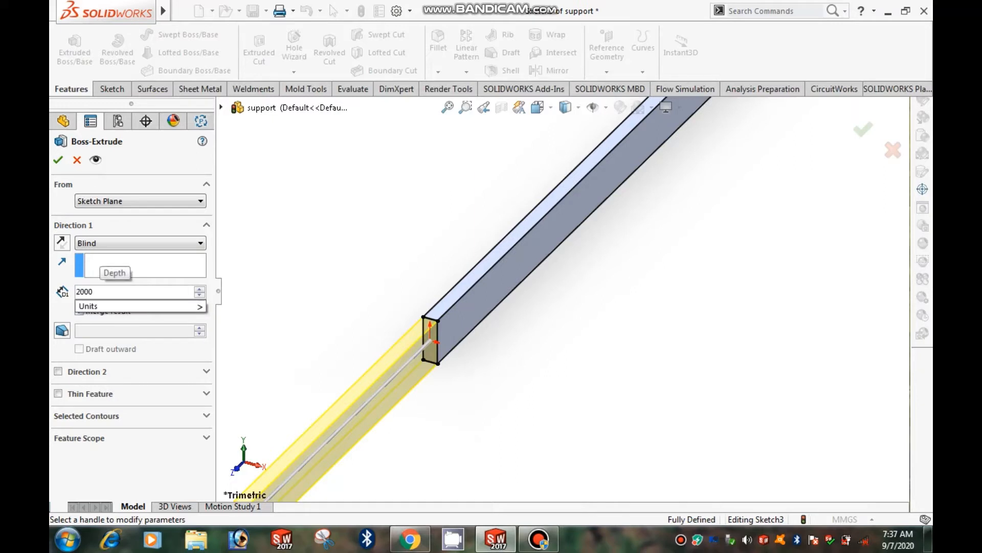
key("Return")
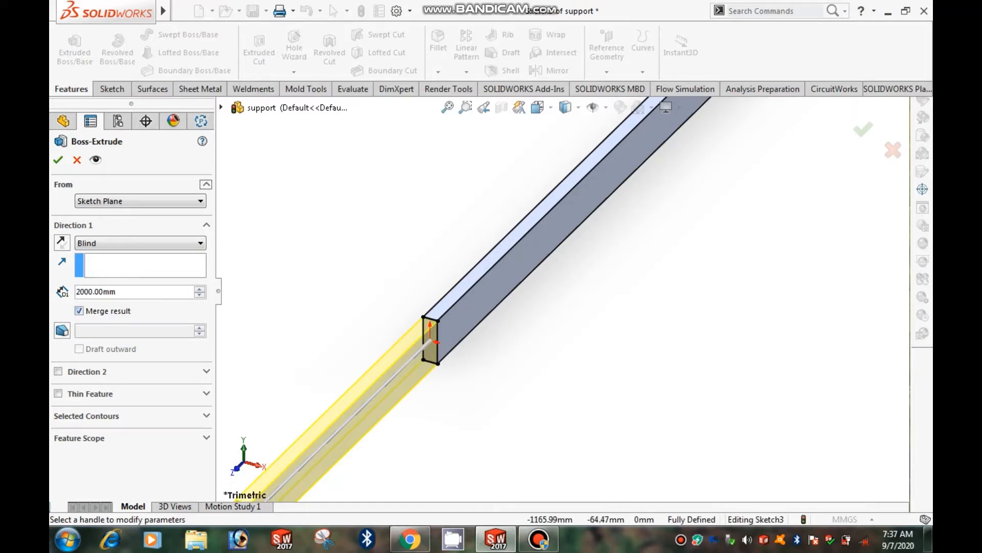
left_click(79, 310)
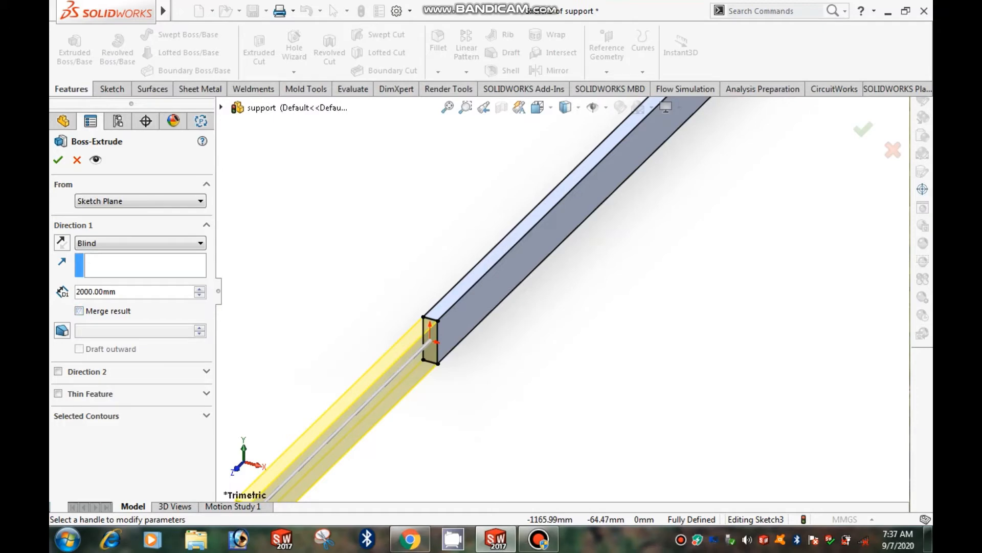
left_click(58, 159)
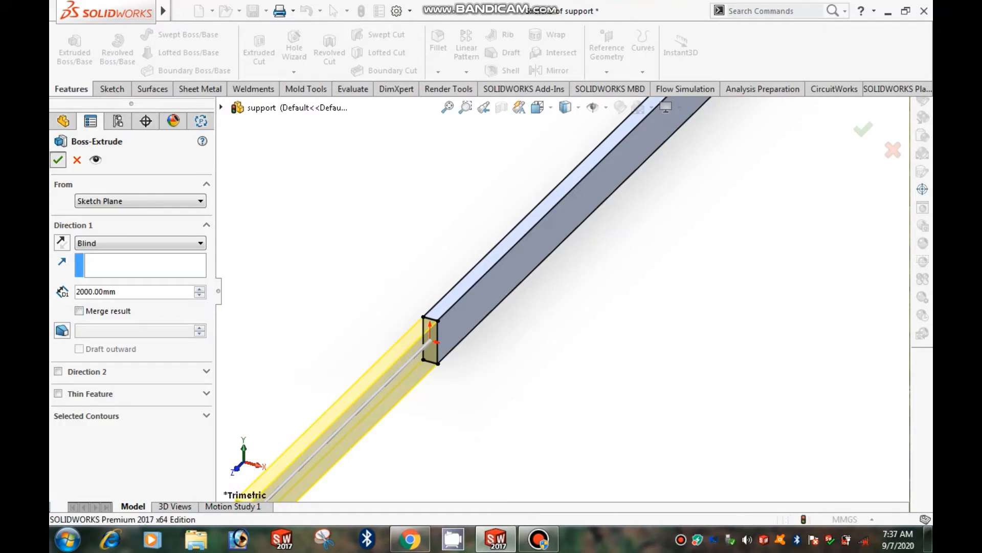
scroll(562, 291, "up", 5)
key("Escape")
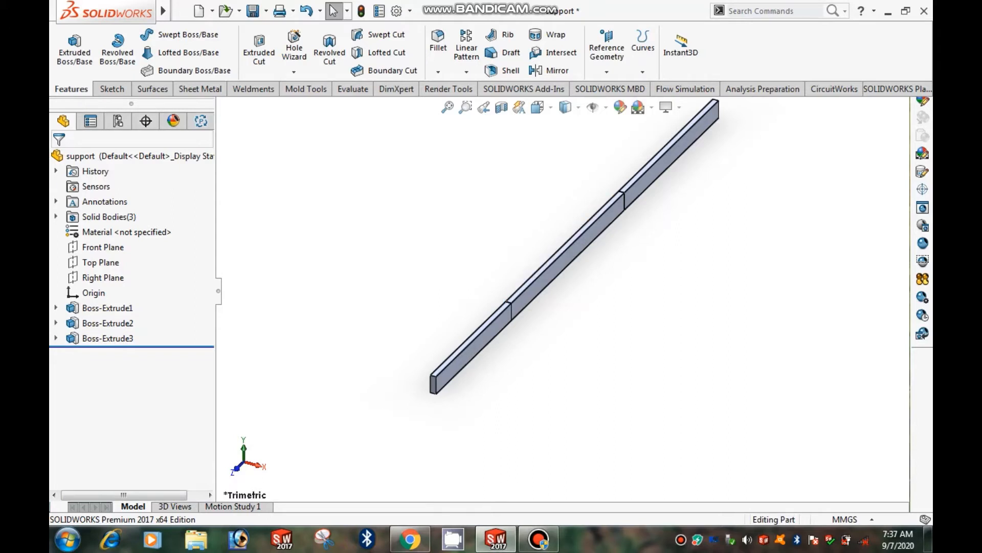
- Load the SOLIDWORKS Simulation add-in and create a new Static study for the beam
left_click(523, 88)
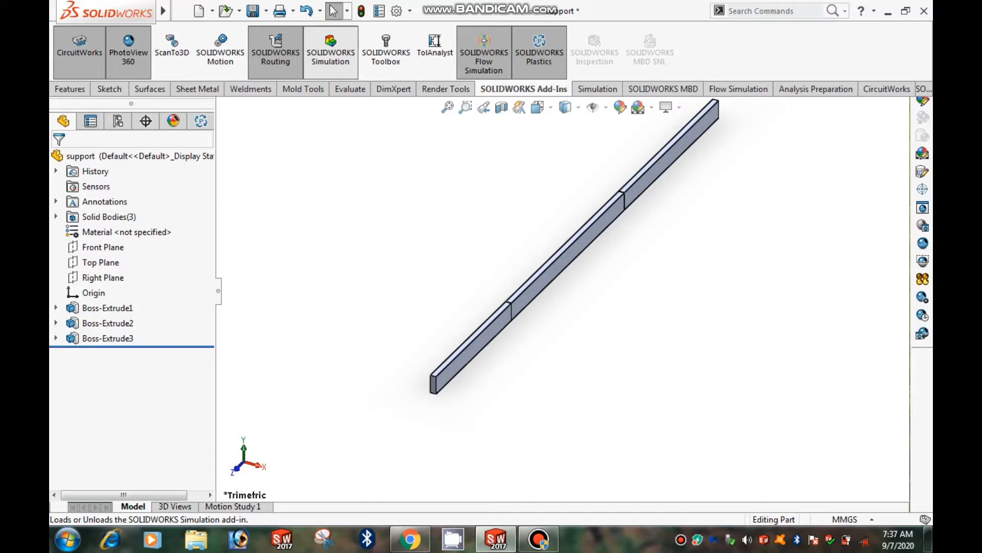
left_click(597, 89)
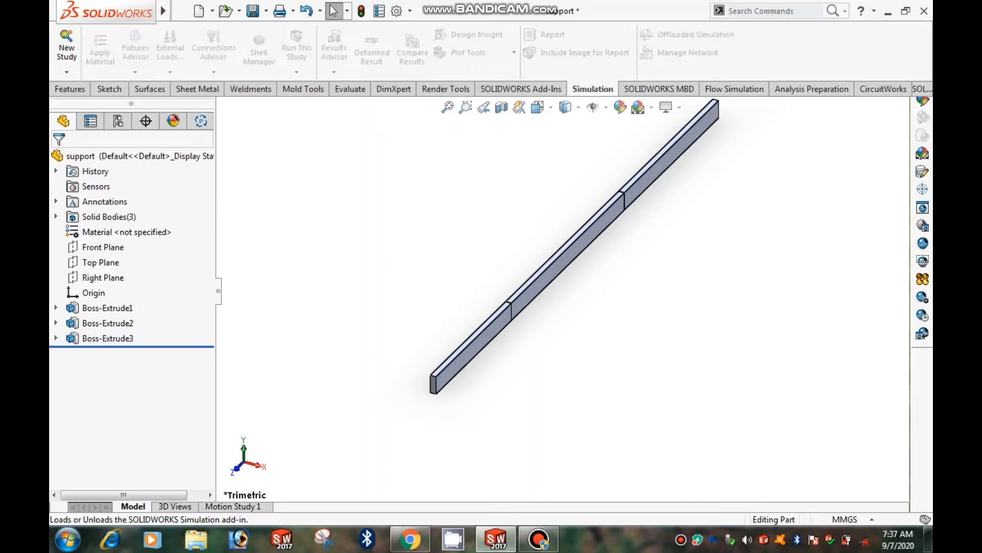
left_click(66, 47)
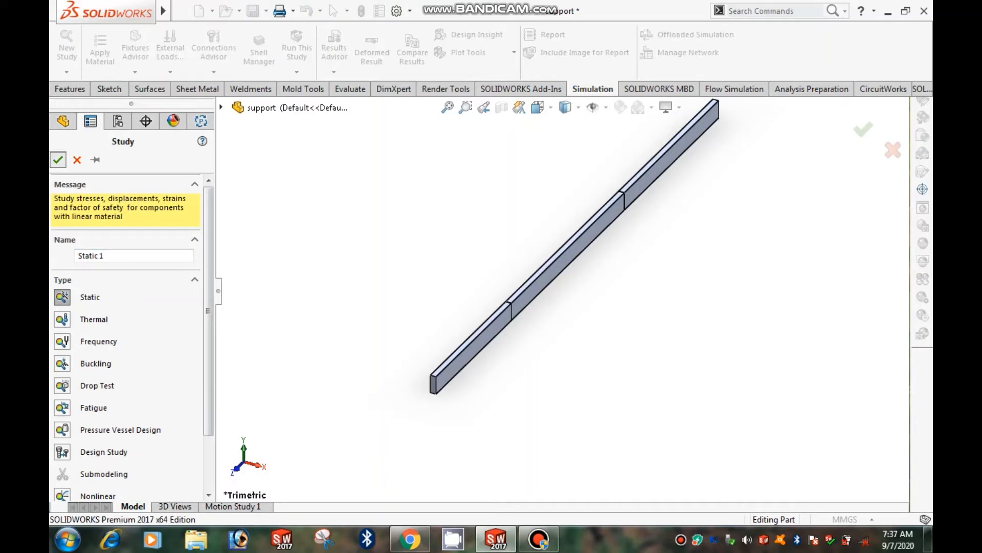
left_click(59, 160)
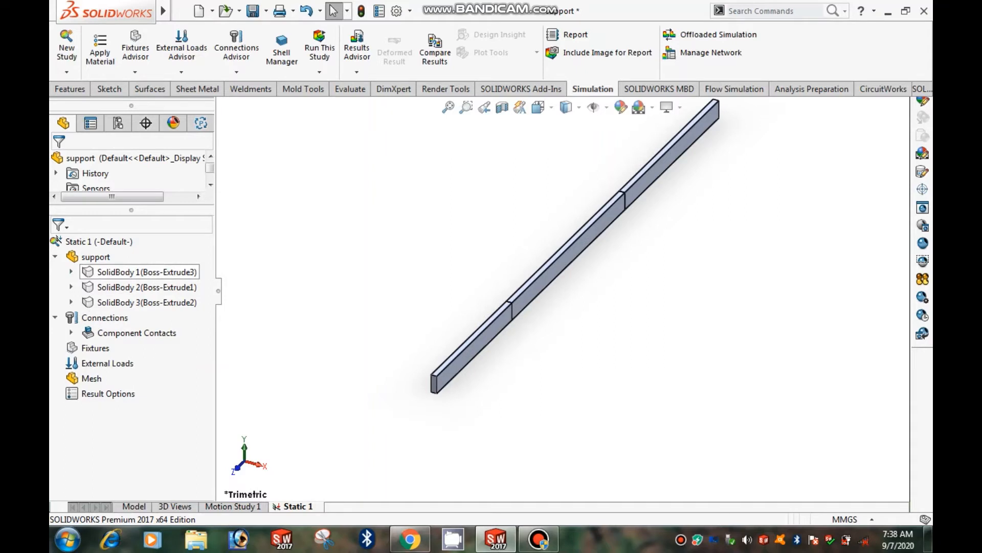
- Treat all three solid bodies in the static study as beams
left_click(133, 302, "shift")
right_click(134, 302)
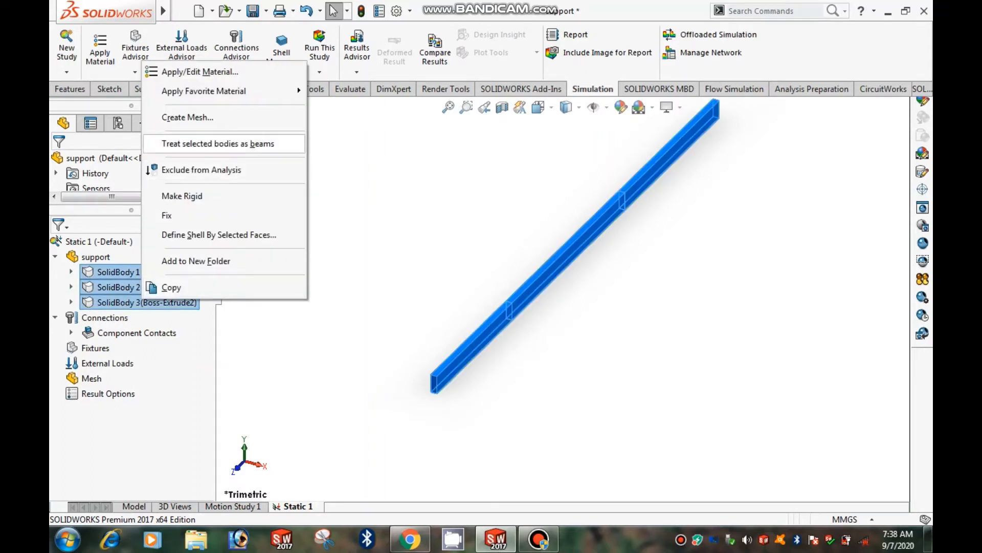
left_click(218, 143)
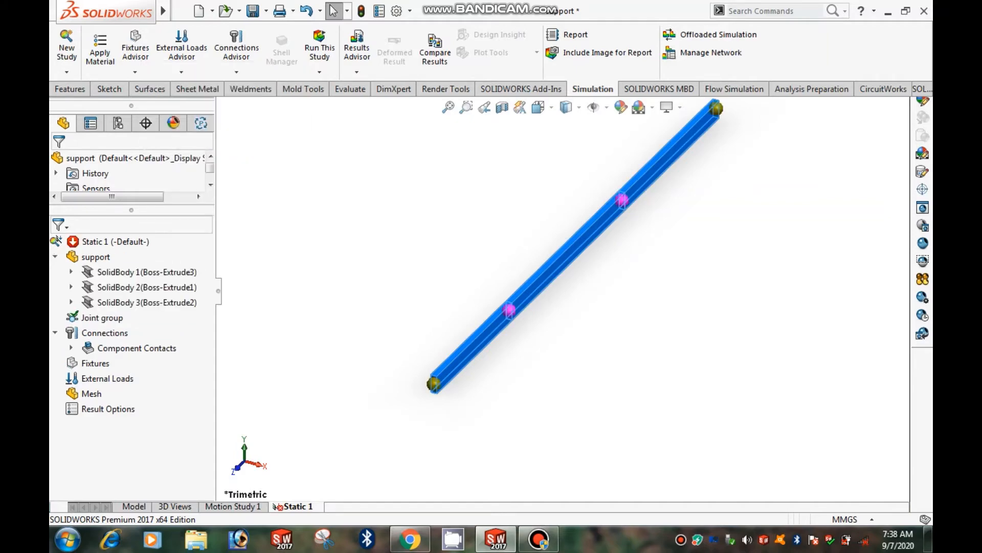
left_click(56, 256)
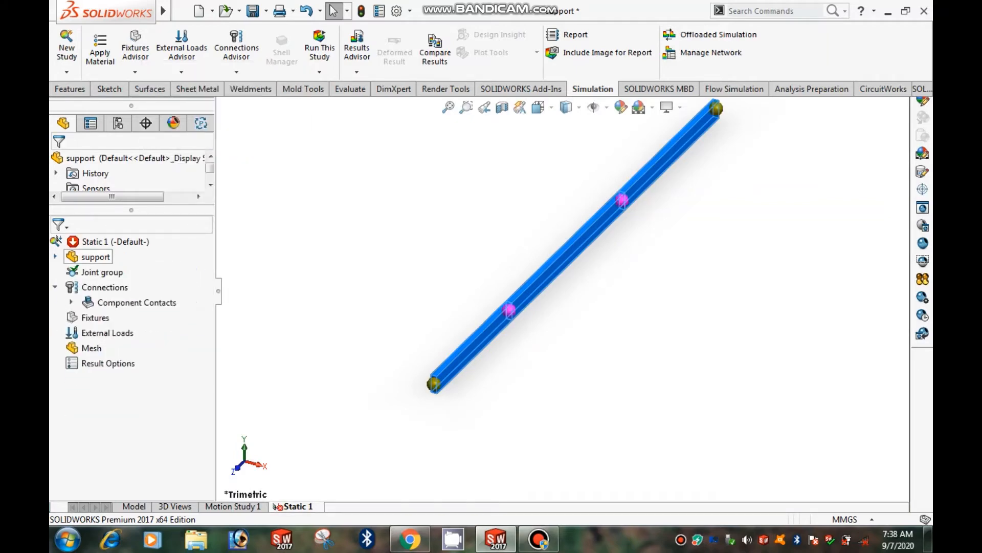
- Check the beam's material in the Chrome PDF and apply Balsa from the Woods category to the whole support part
right_click(90, 256)
key("Escape")
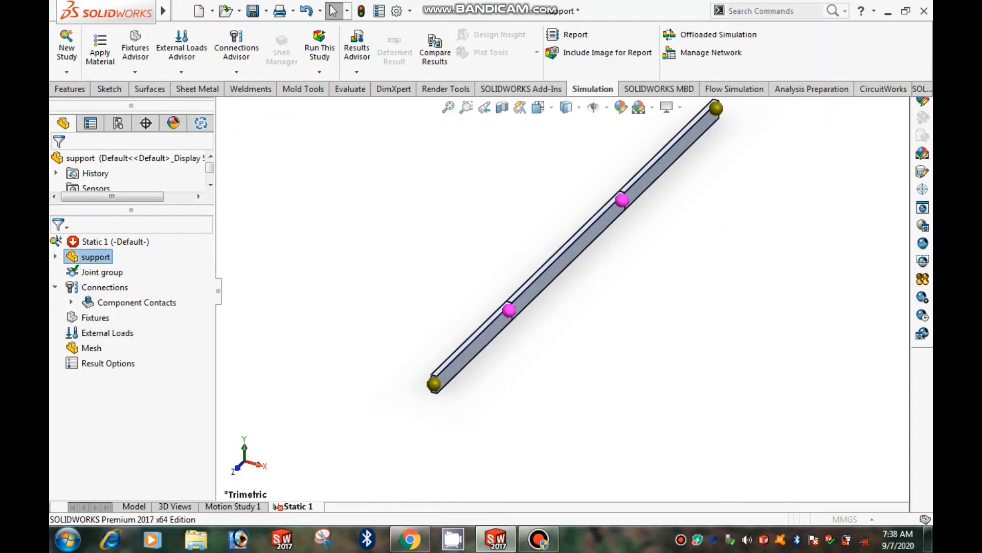
left_click(409, 539)
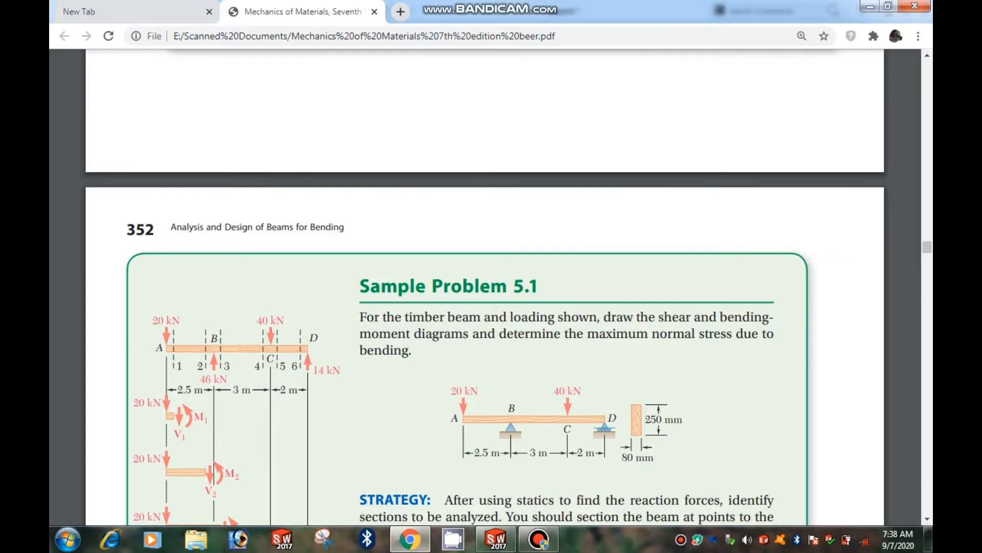
left_click(409, 539)
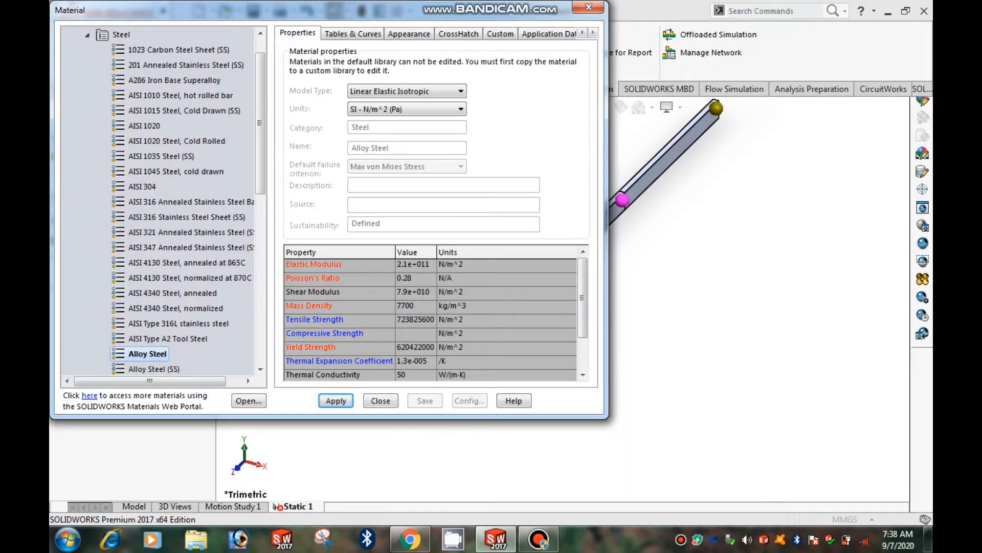
left_click(87, 35)
left_click(87, 278)
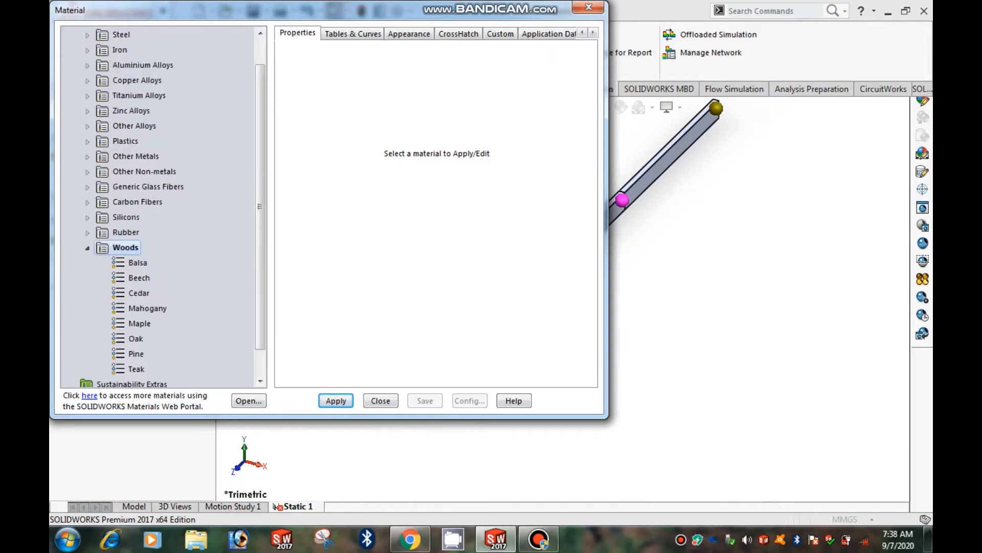
left_click(137, 263)
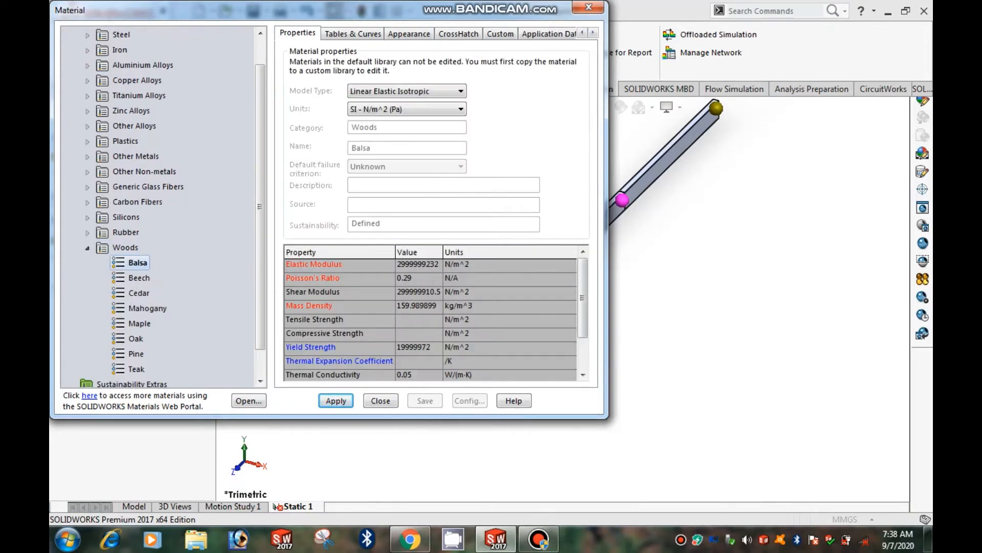
left_click(336, 401)
left_click(380, 400)
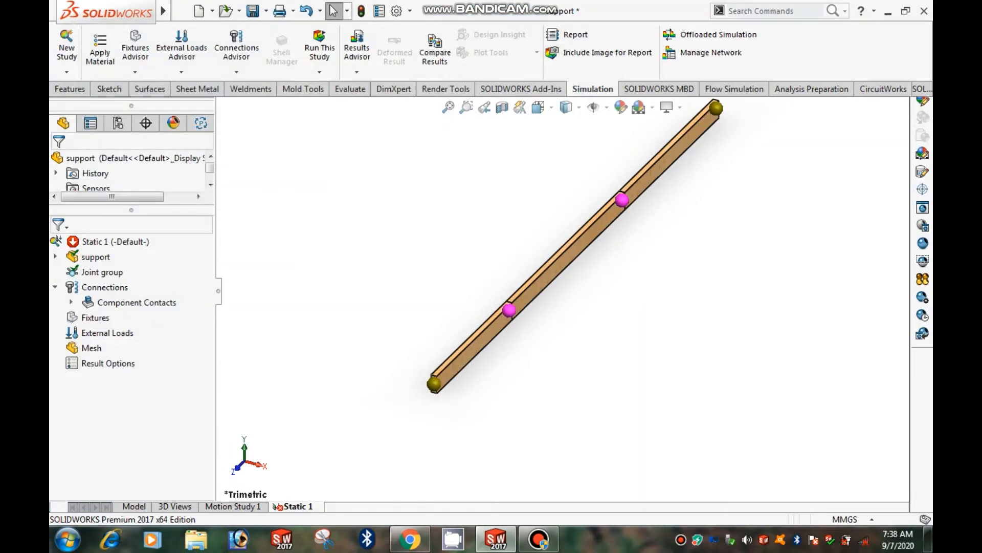
- Check the support types in the Chrome PDF and assign an Immovable (No translation) fixture to the joint between the 2500 mm and 3000 mm segments
scroll(566, 289, "up", 2)
scroll(711, 207, "down", 1)
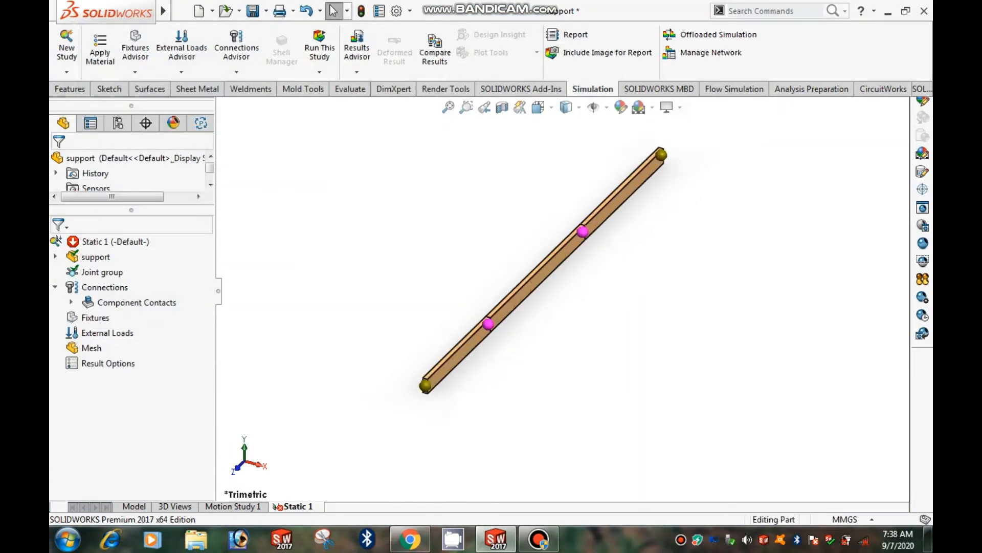
scroll(640, 174, "down", 2)
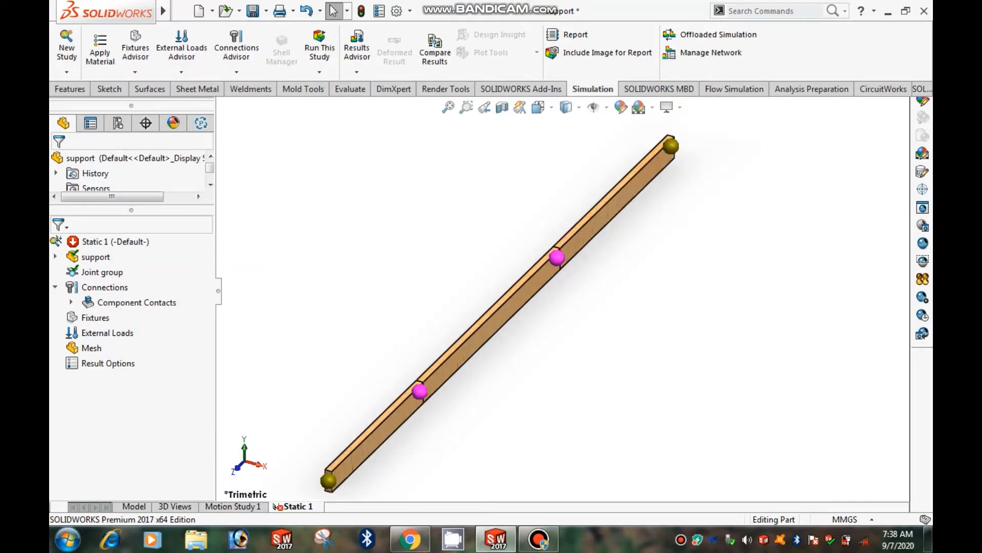
right_click(86, 319)
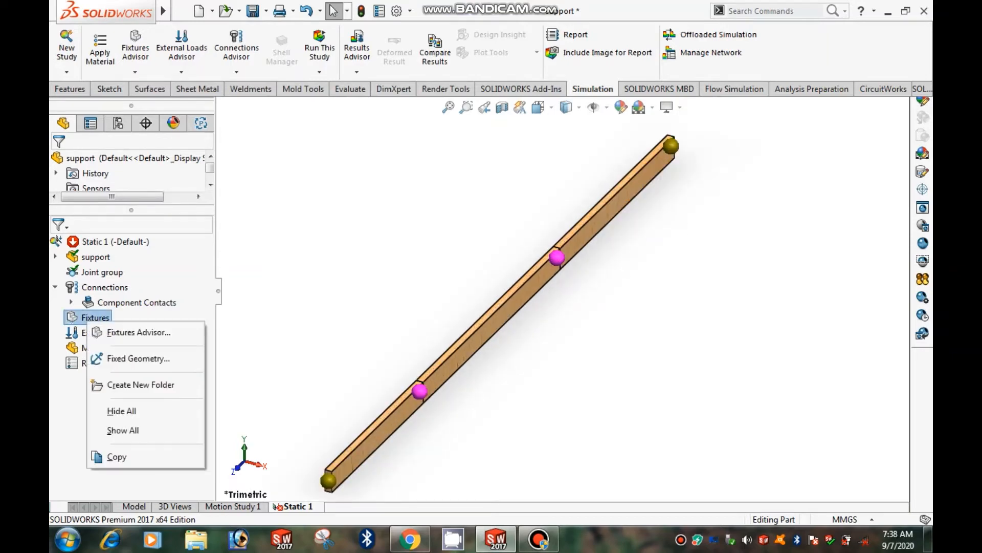
left_click(134, 358)
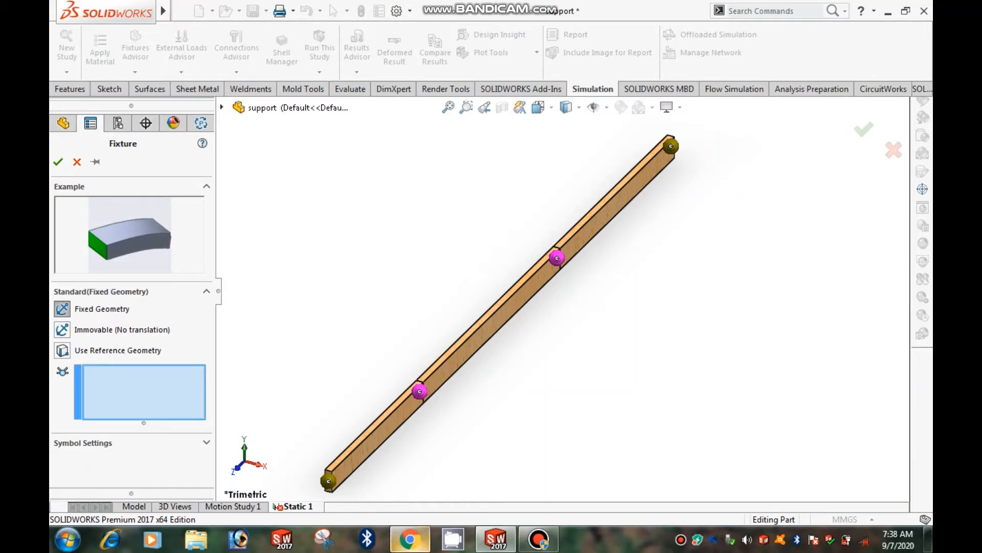
left_click(410, 539)
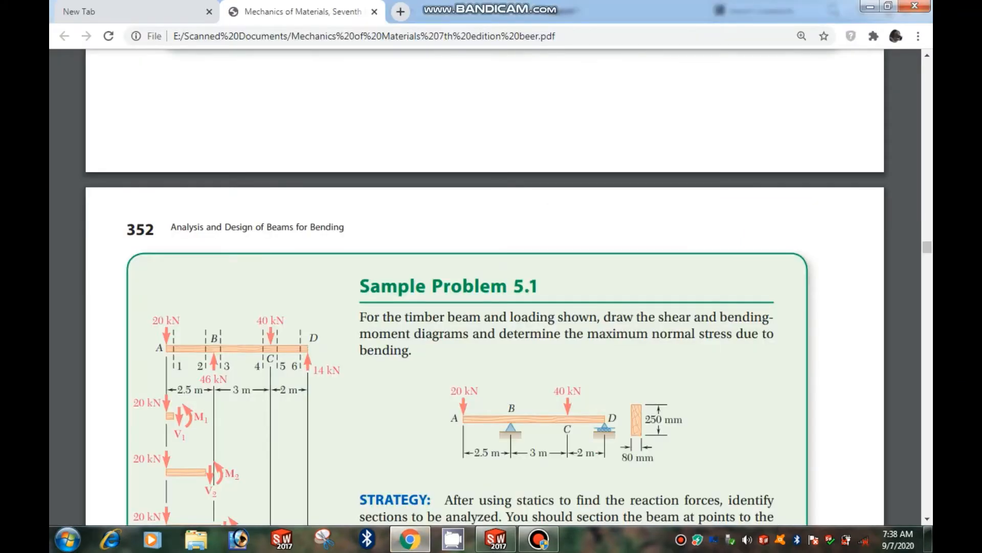
left_click(411, 540)
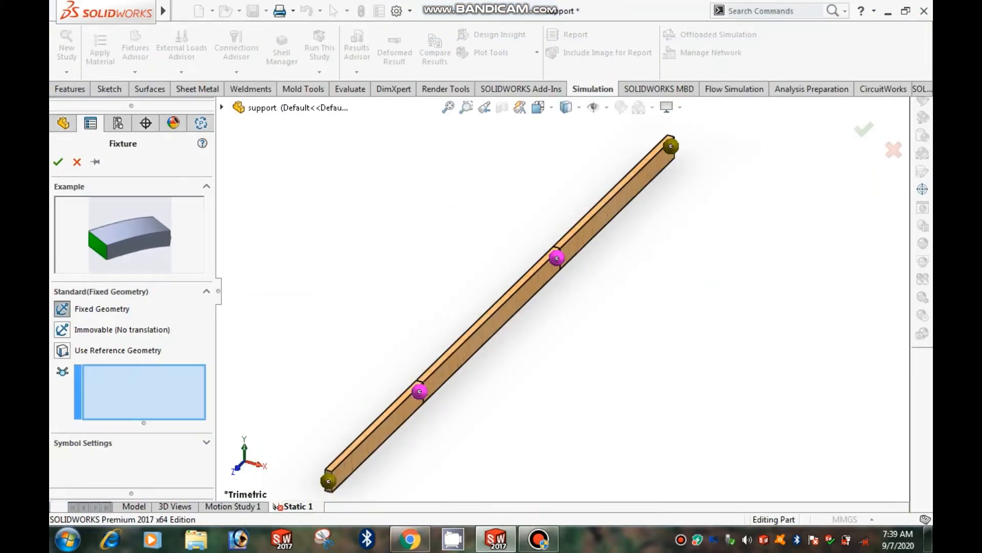
left_click(62, 330)
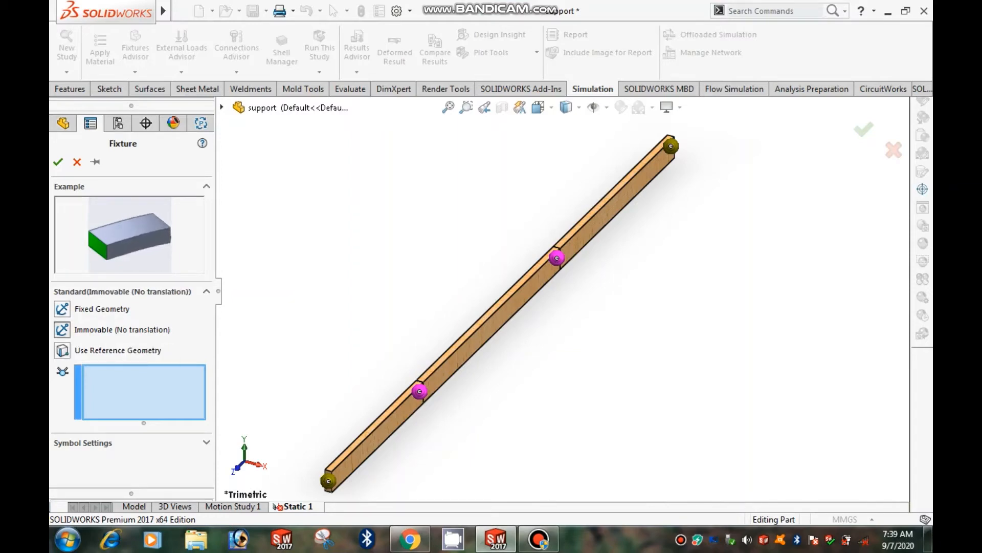
scroll(476, 393, "up", 3)
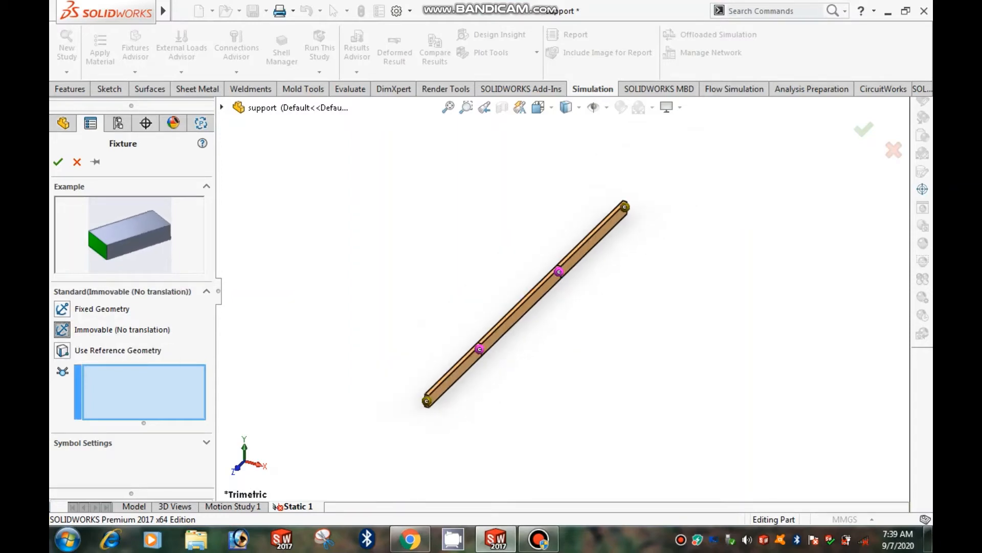
scroll(475, 393, "down", 2)
left_click(410, 539)
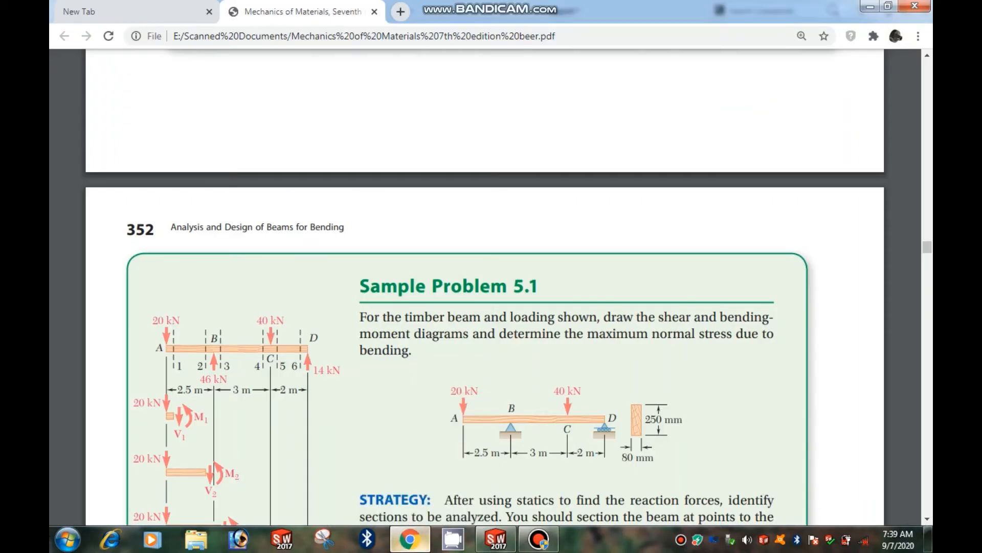
left_click(410, 539)
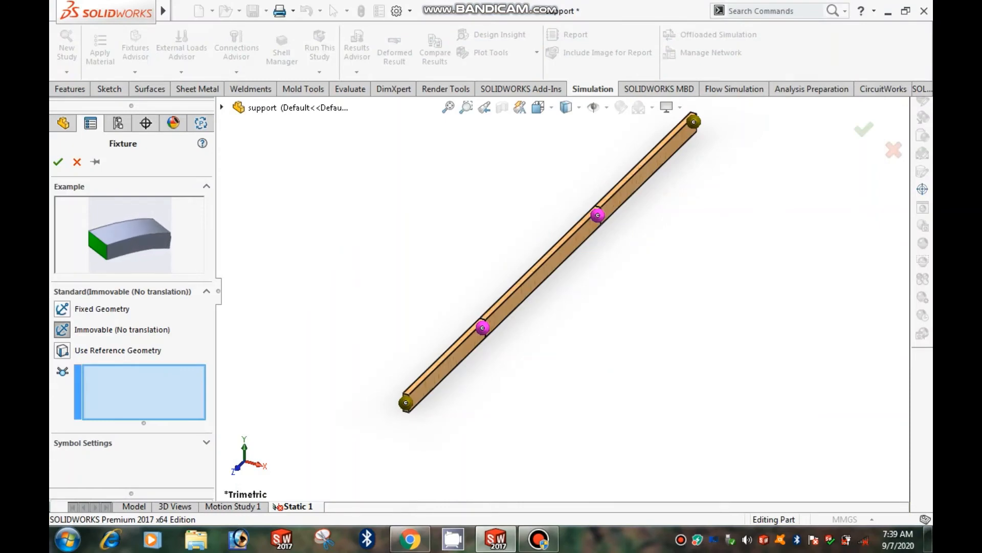
left_click(596, 214)
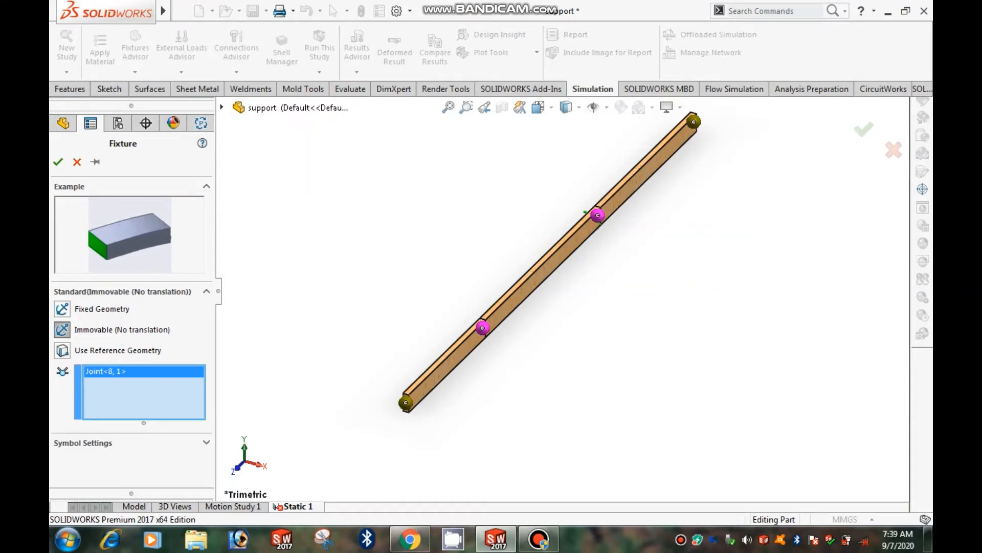
- Set the Immovable fixture's symbol size to 200 and accept the fixture
left_click(206, 442)
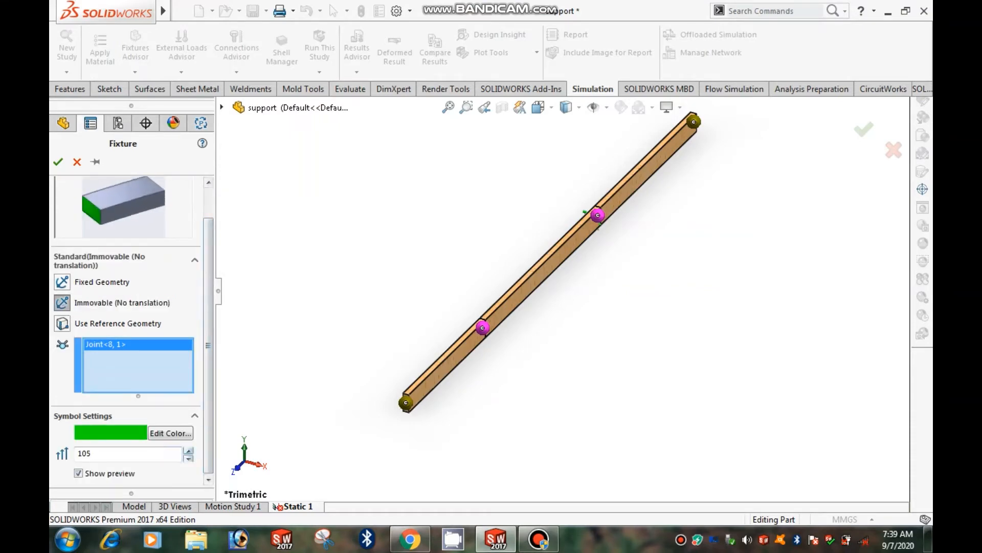
left_click(189, 451)
type("200")
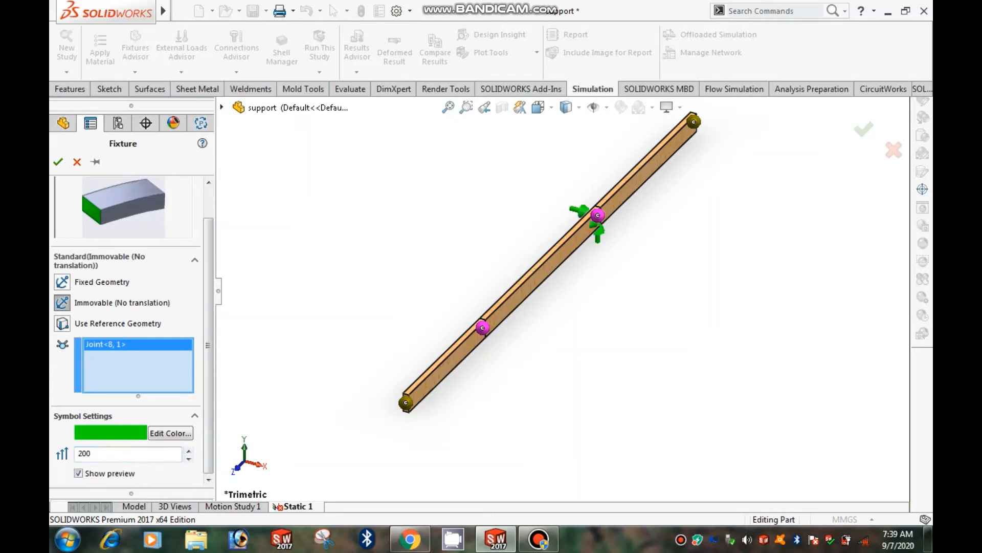
left_click(59, 162)
- Examine the Immovable fixture symbols at the beam joint from several angles, ending in an isometric view
scroll(622, 215, "down", 2)
scroll(622, 218, "down", 3)
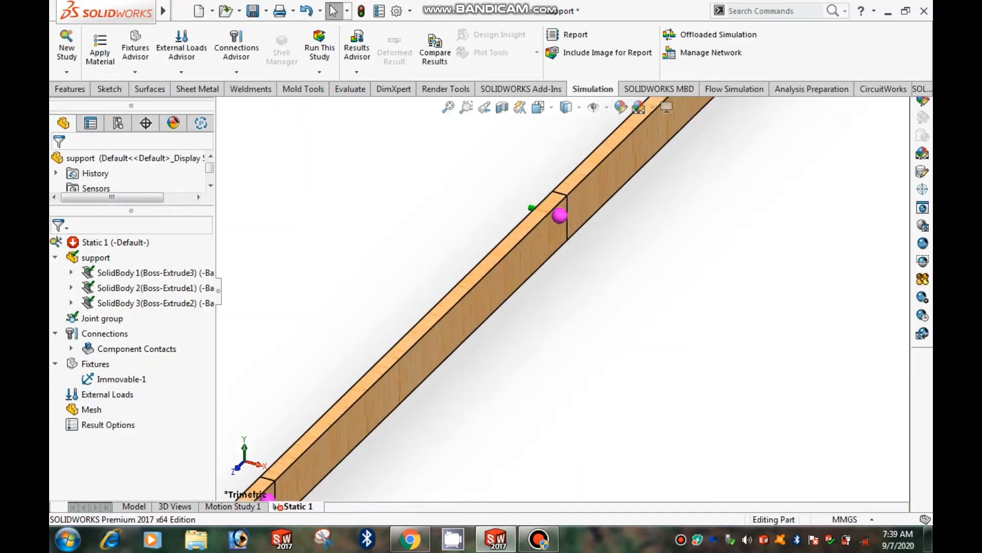
scroll(623, 218, "up", 4)
left_click(624, 259)
middle_click_drag(624, 259, 631, 302)
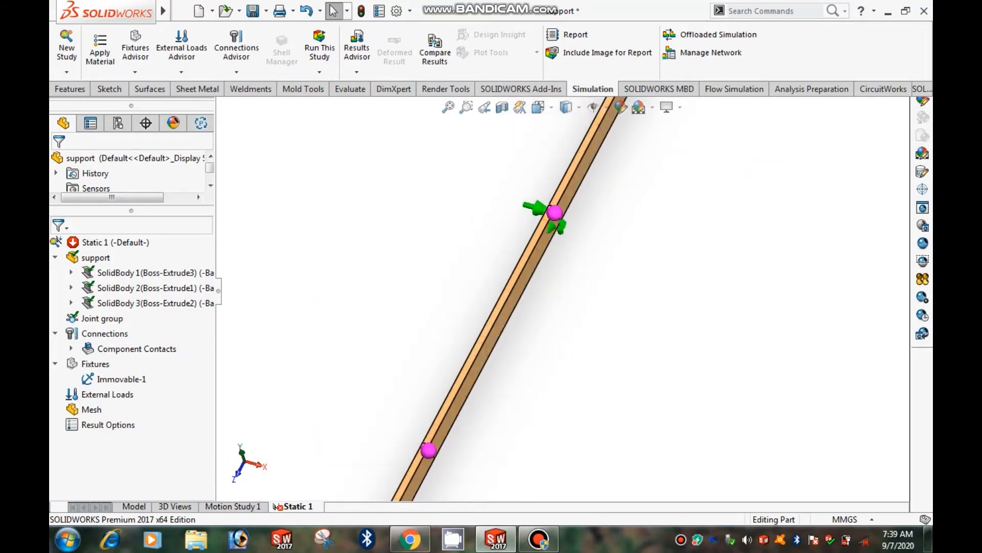
scroll(563, 298, "up", 1)
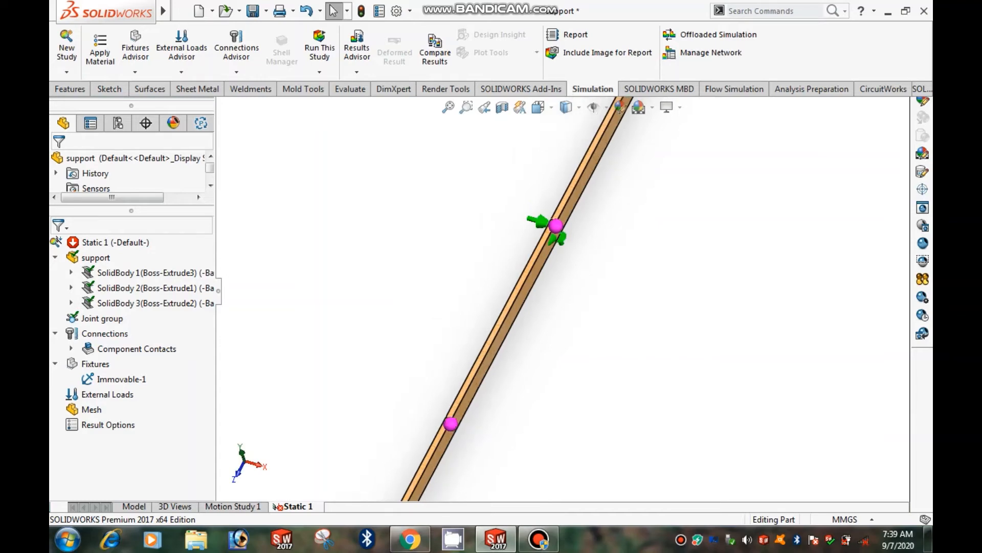
scroll(561, 291, "up", 2)
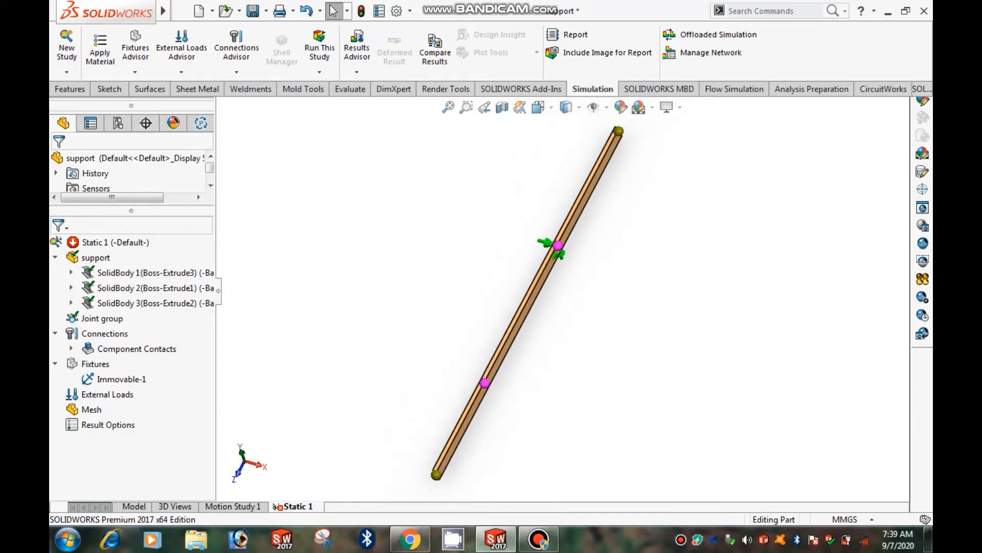
key("ctrl+7")
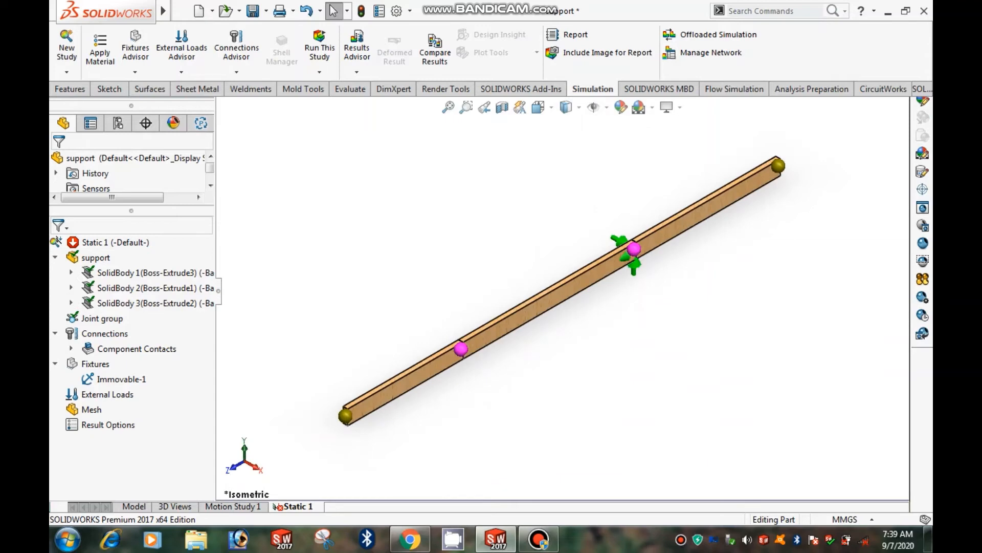
- Check the second support in the Chrome PDF and start a Use Reference Geometry fixture on the free-end joint of the 2000 mm segment
left_click(496, 539)
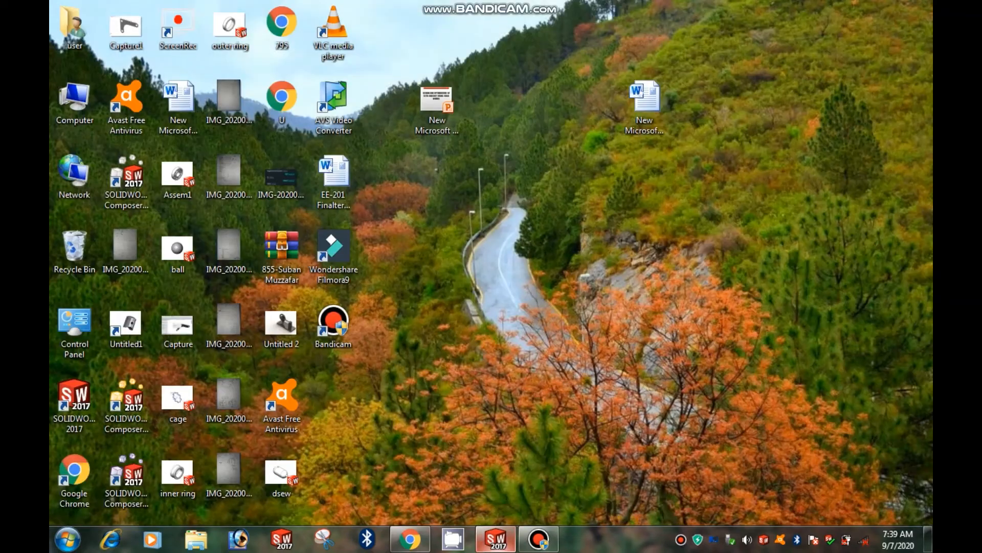
left_click(497, 539)
left_click(410, 539)
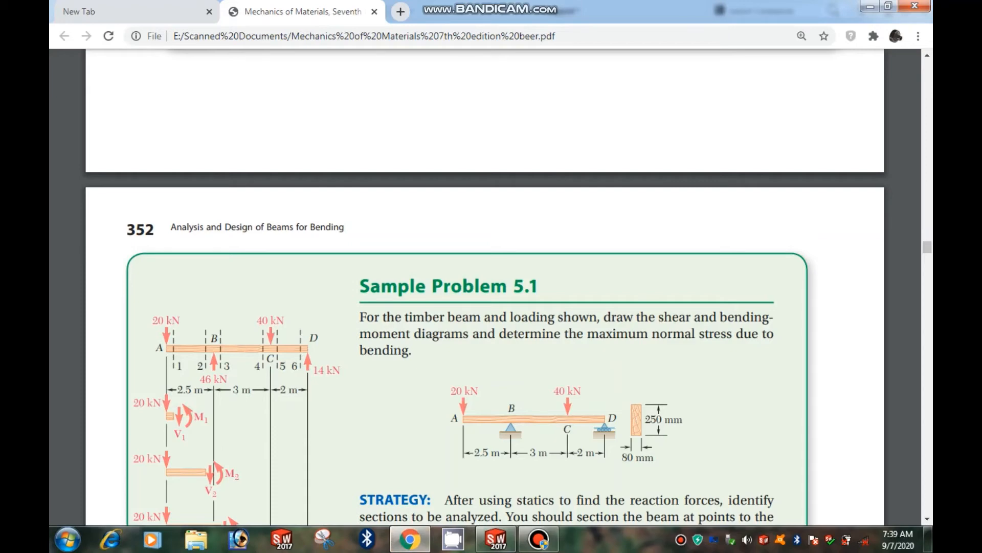
left_click(496, 539)
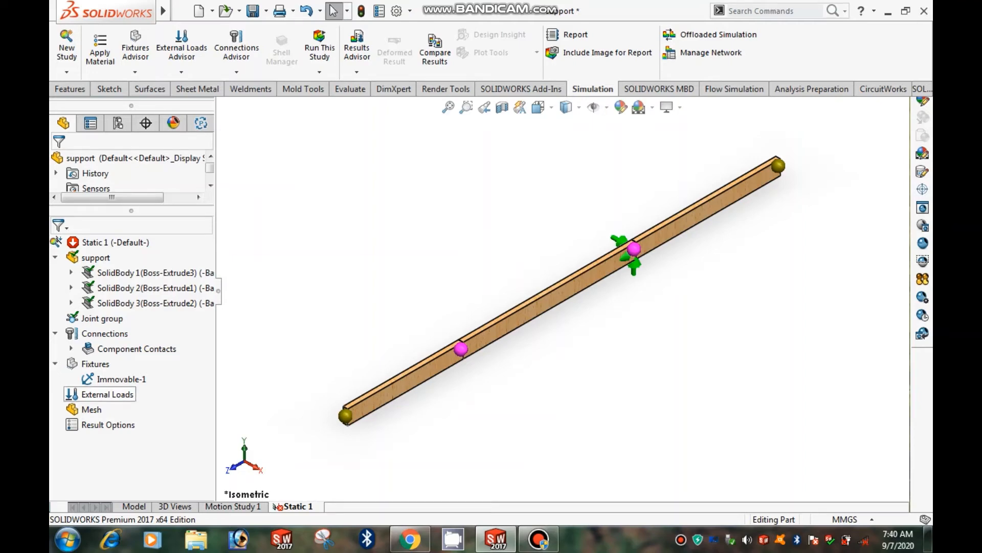
right_click(85, 364)
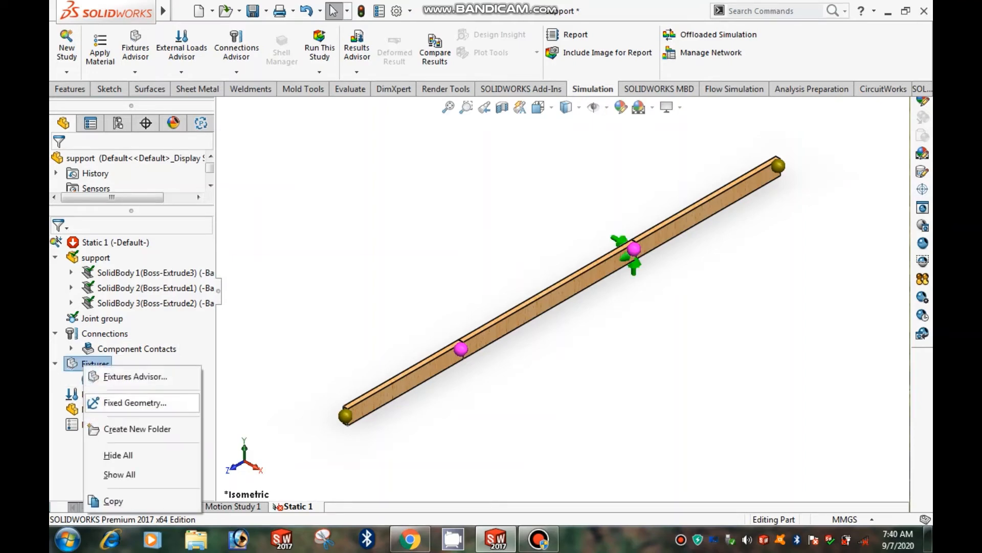
left_click(134, 403)
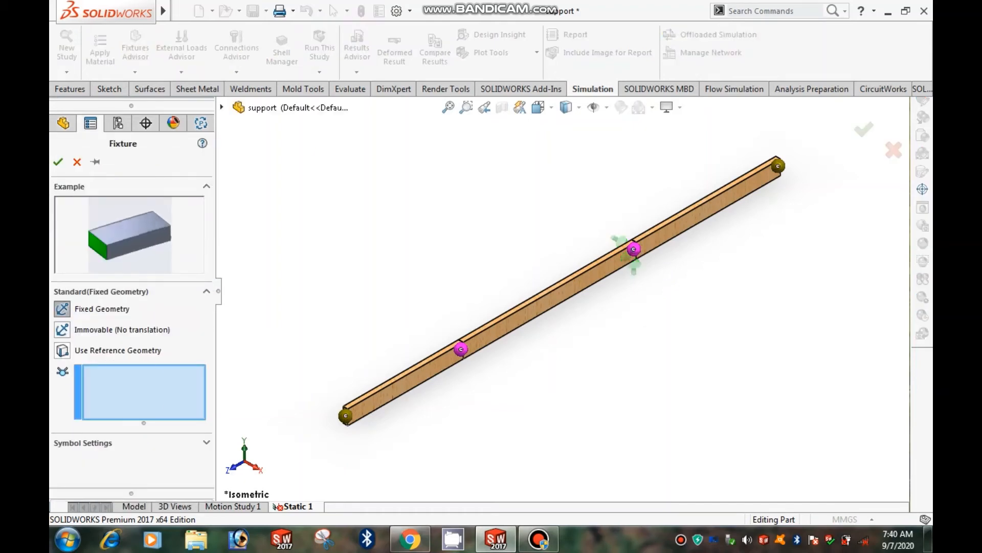
left_click(62, 350)
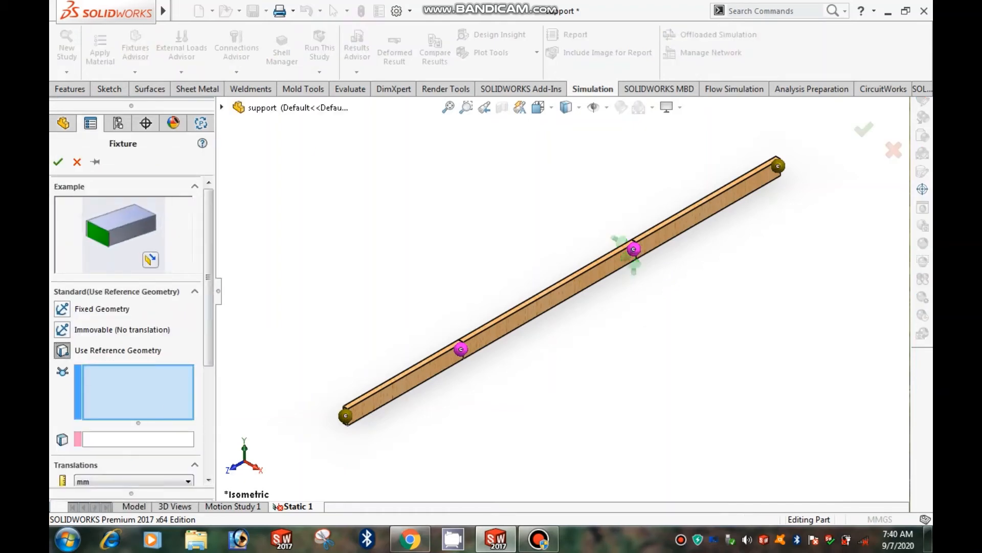
key("ctrl+1")
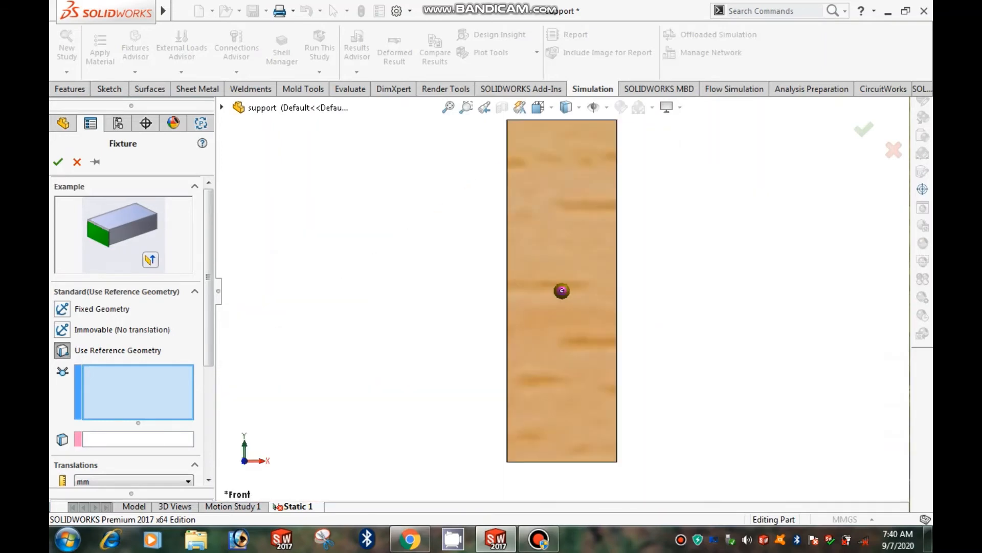
key("ctrl+3")
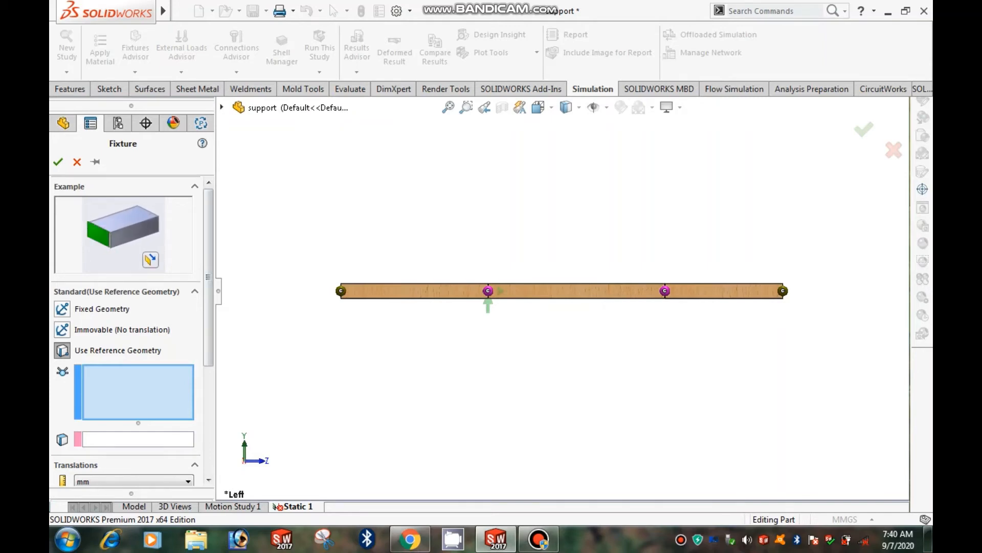
left_click(665, 291)
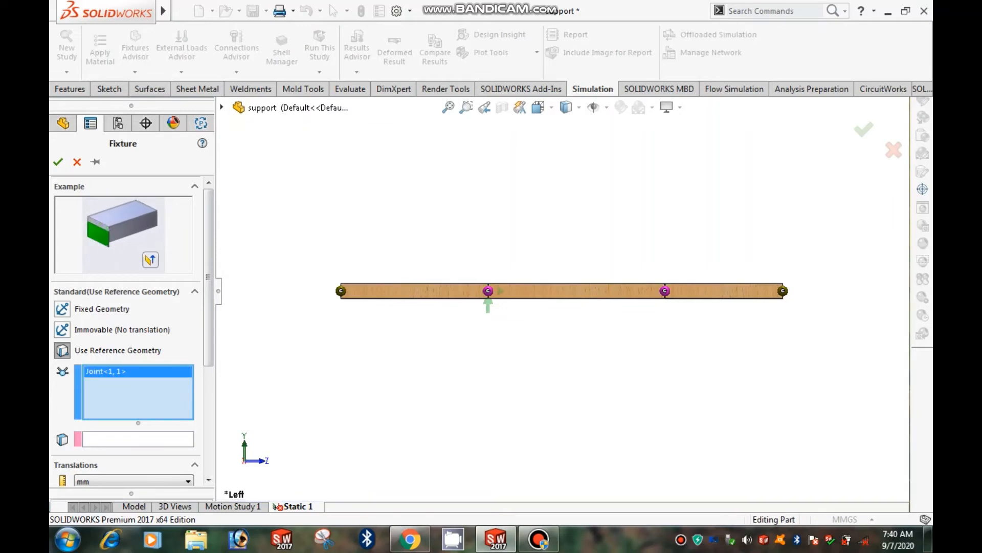
left_click(121, 439)
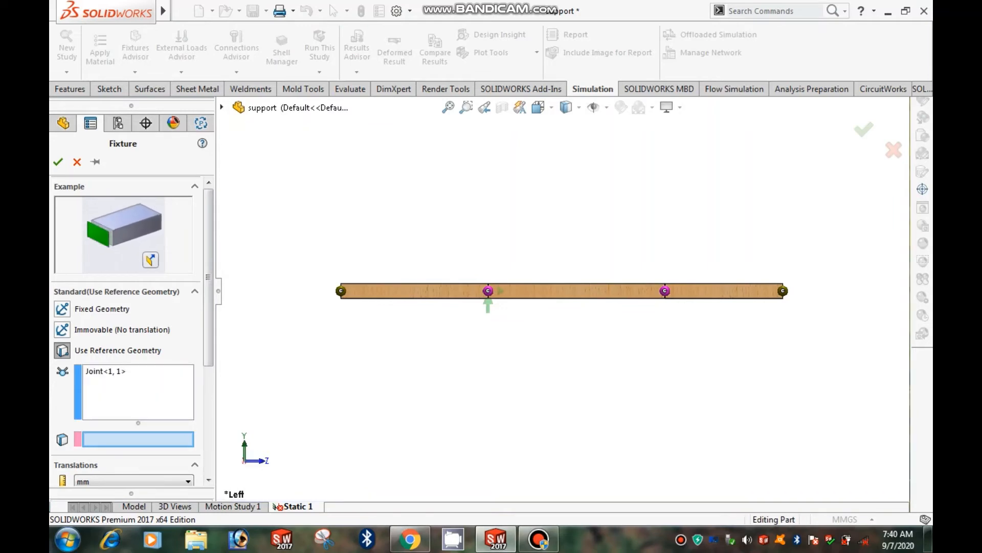
left_click(222, 108)
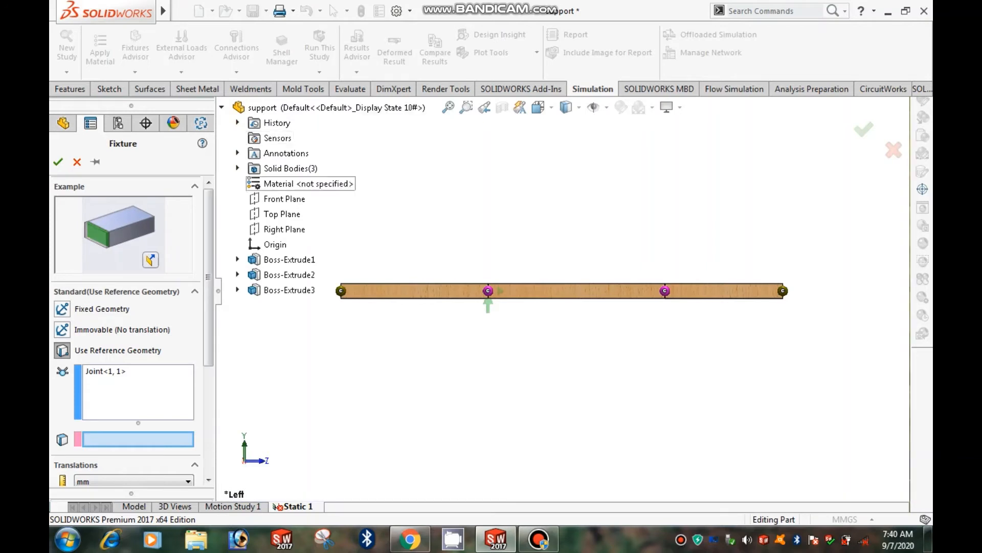
left_click(285, 199)
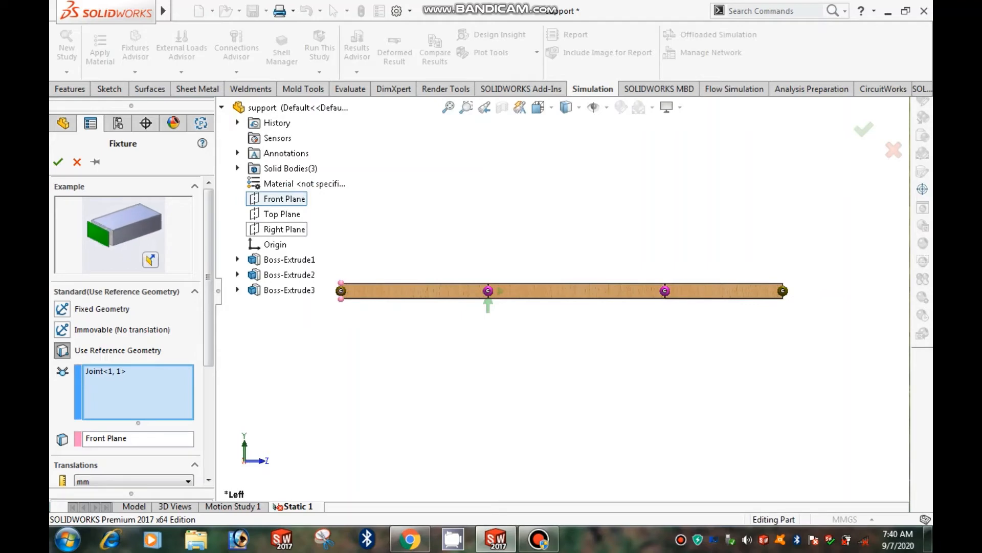
left_click(128, 438)
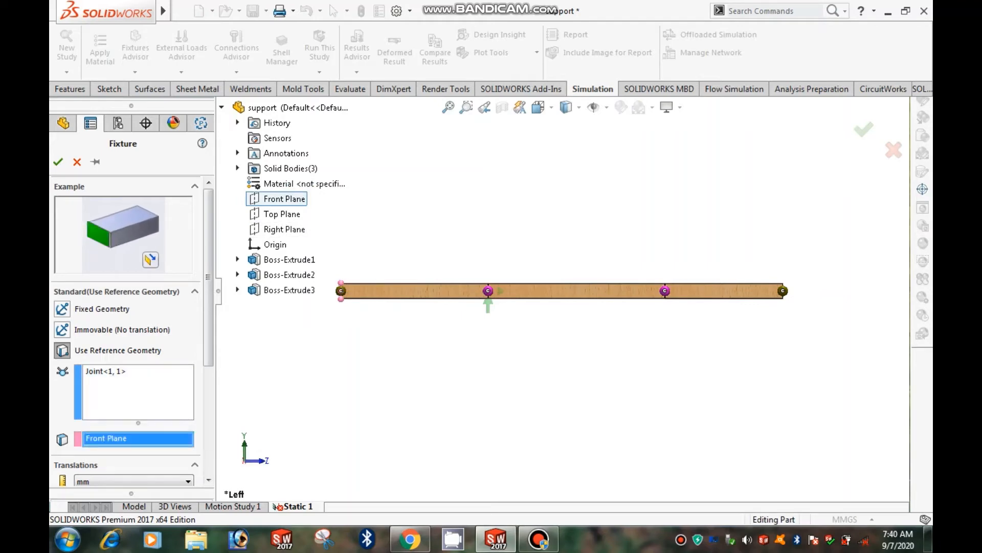
right_click(130, 439)
left_click(163, 467)
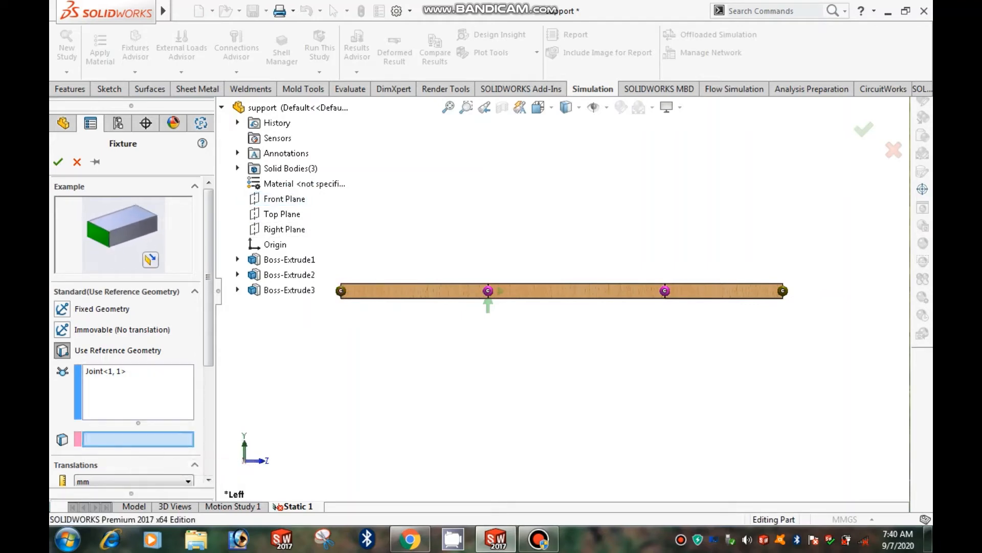
- Reference the fixture to the Right Plane and restrain translation along plane direction 2 and normal to the plane at 0 mm
left_click(285, 229)
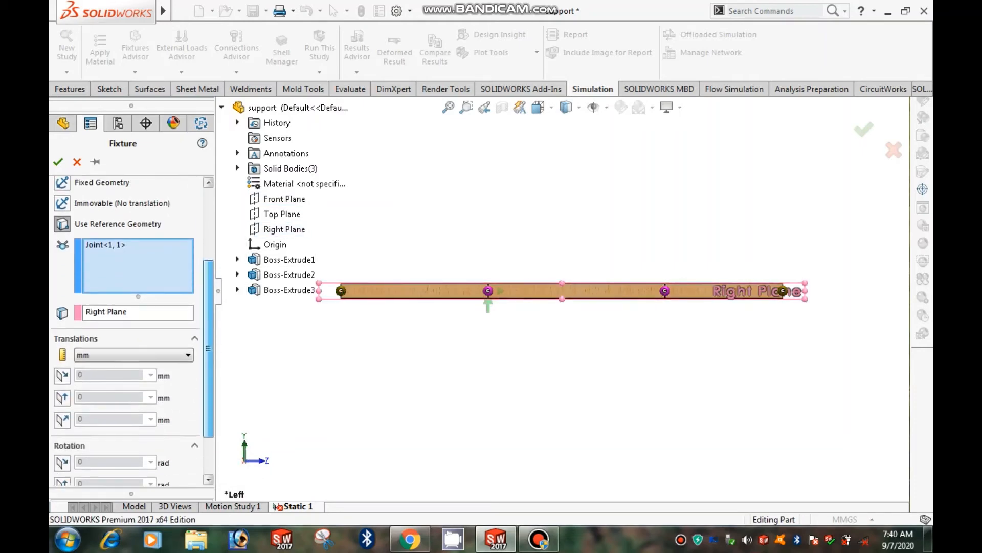
left_click(62, 357)
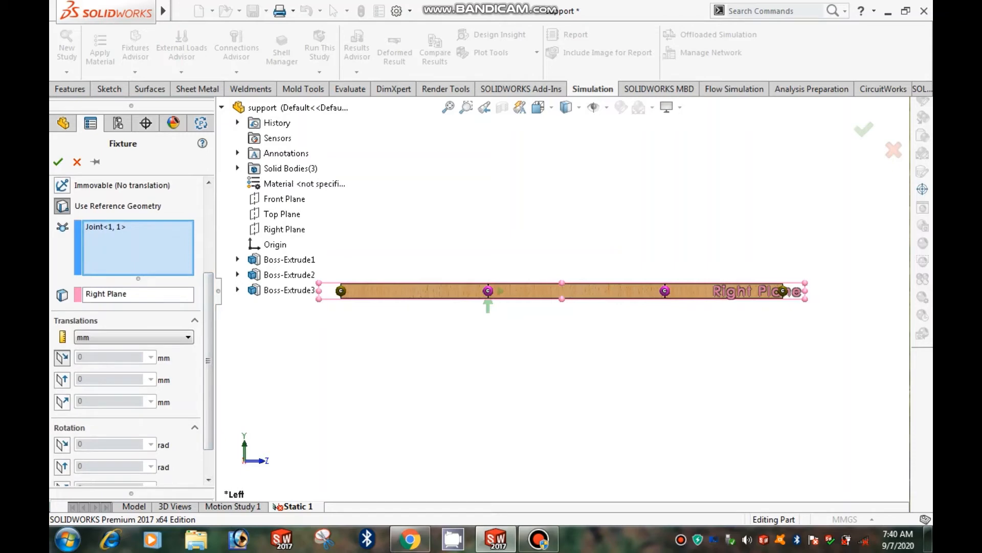
left_click(62, 402)
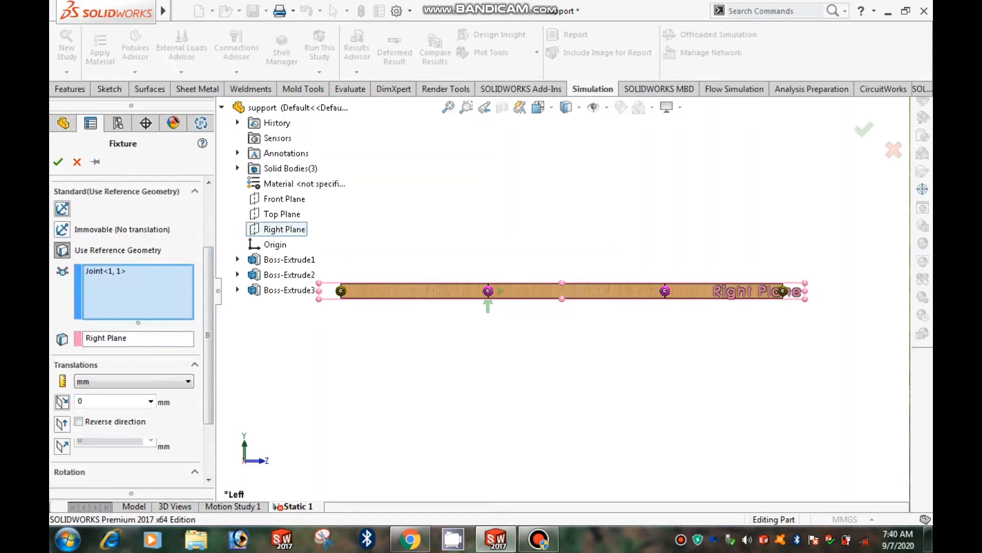
left_click(62, 424)
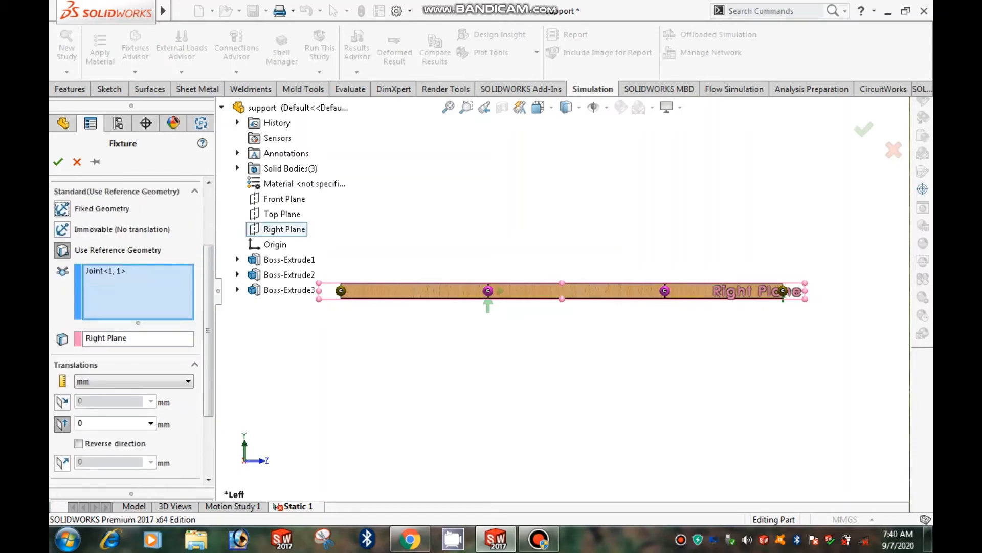
left_click(62, 462)
scroll(128, 328, "down", 3)
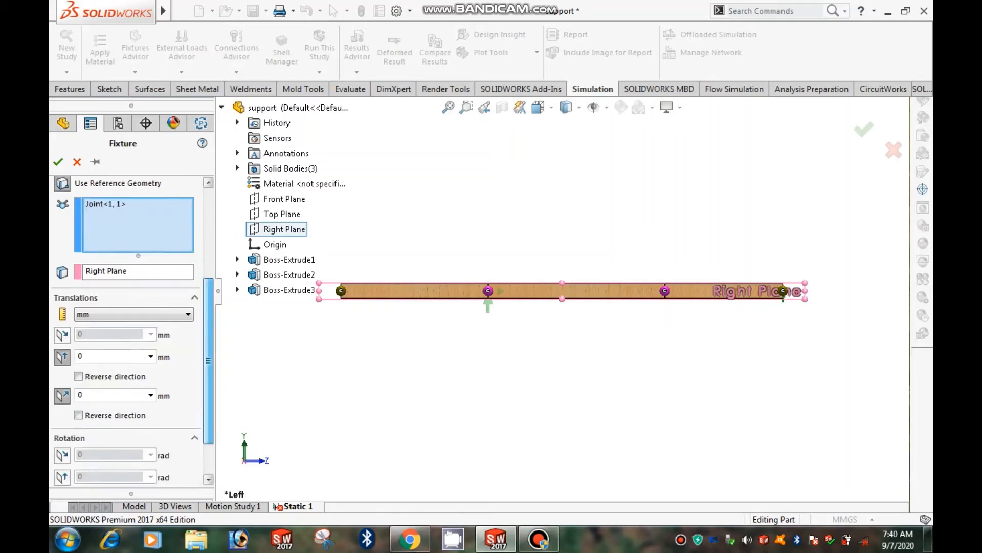
- Set the reference-geometry fixture's symbol size to 200 and accept the fixture
left_click(194, 473)
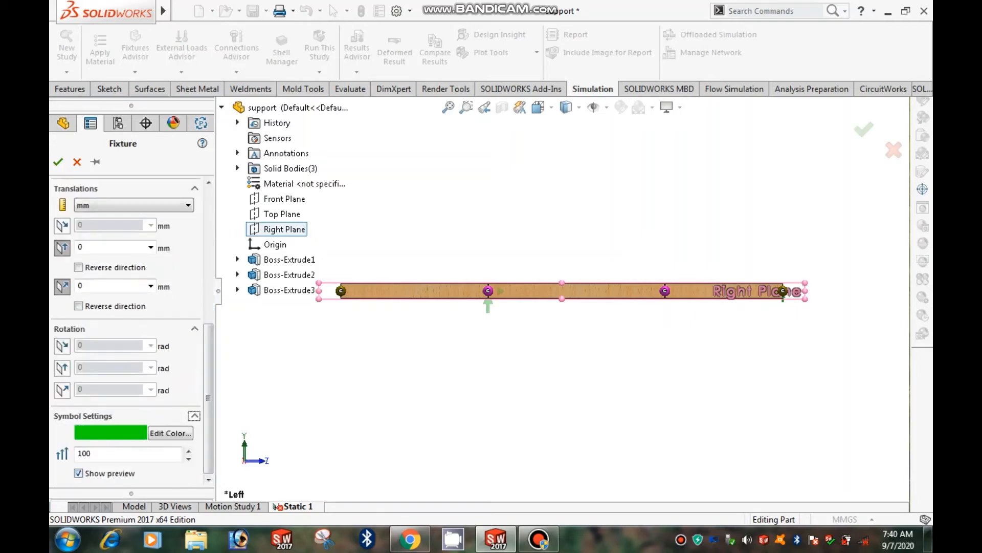
double_click(85, 453)
type("200")
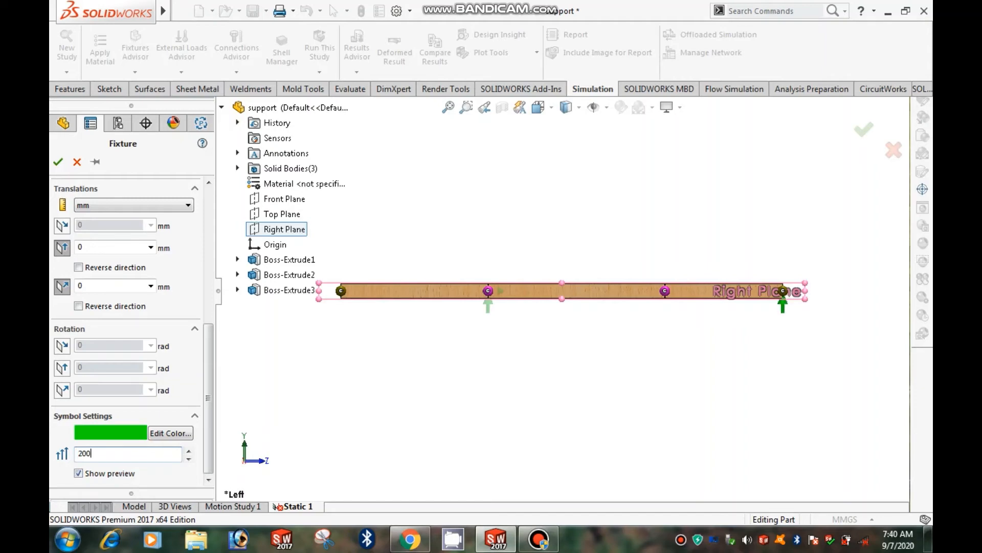
key("Return")
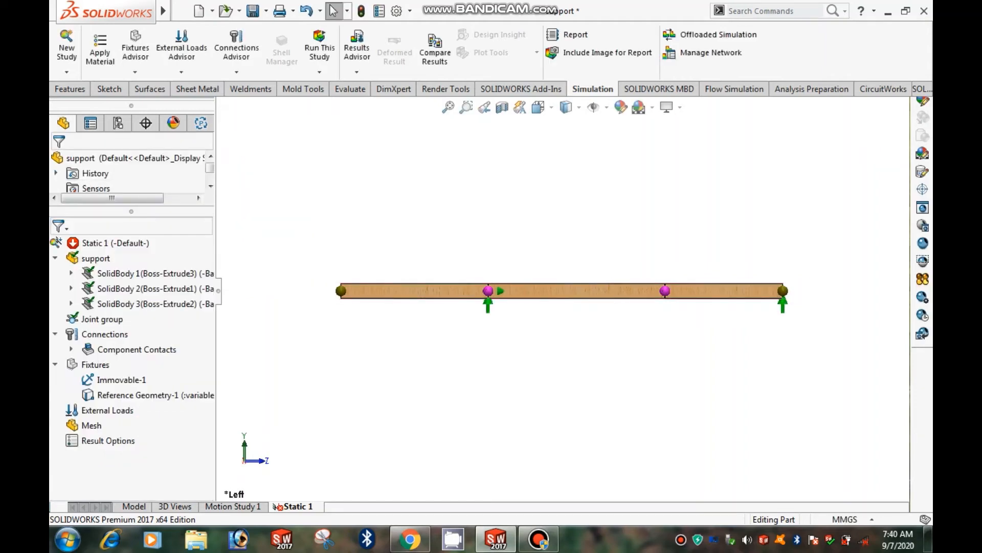
- Check the loading in the Chrome PDF and start a Force load on the free-end joint of the 2500 mm overhang
middle_click_drag(680, 246, 583, 310)
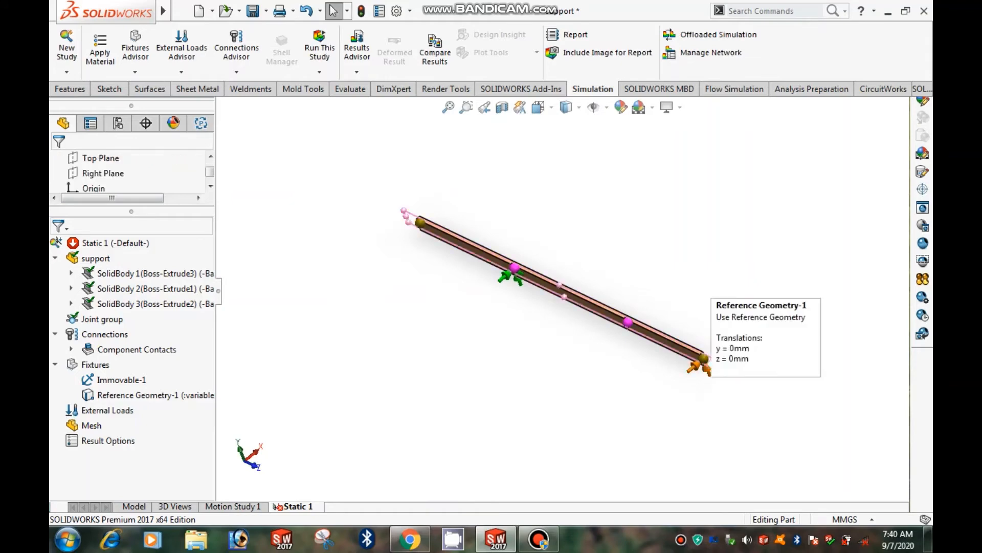
scroll(706, 358, "down", 5)
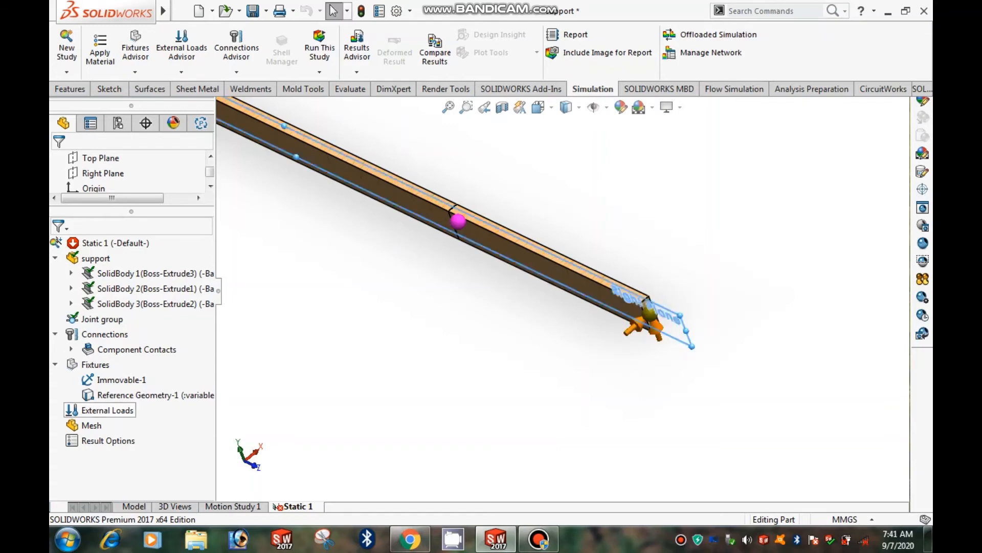
right_click(109, 408)
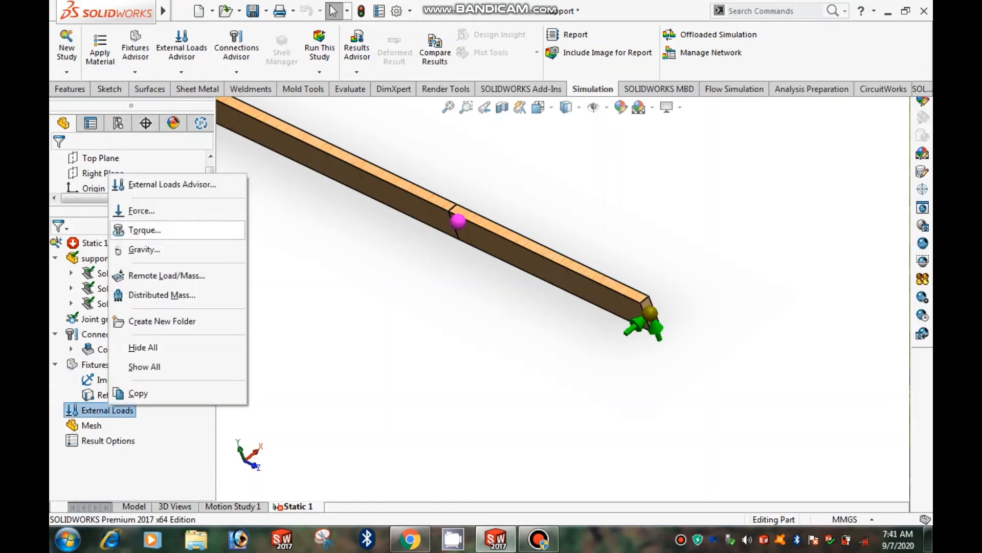
left_click(141, 210)
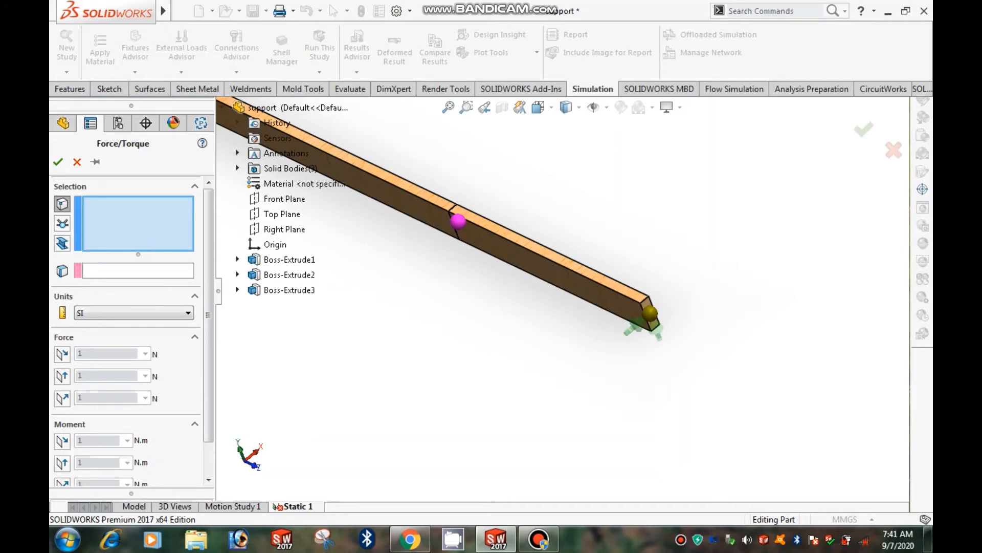
key("ctrl+3")
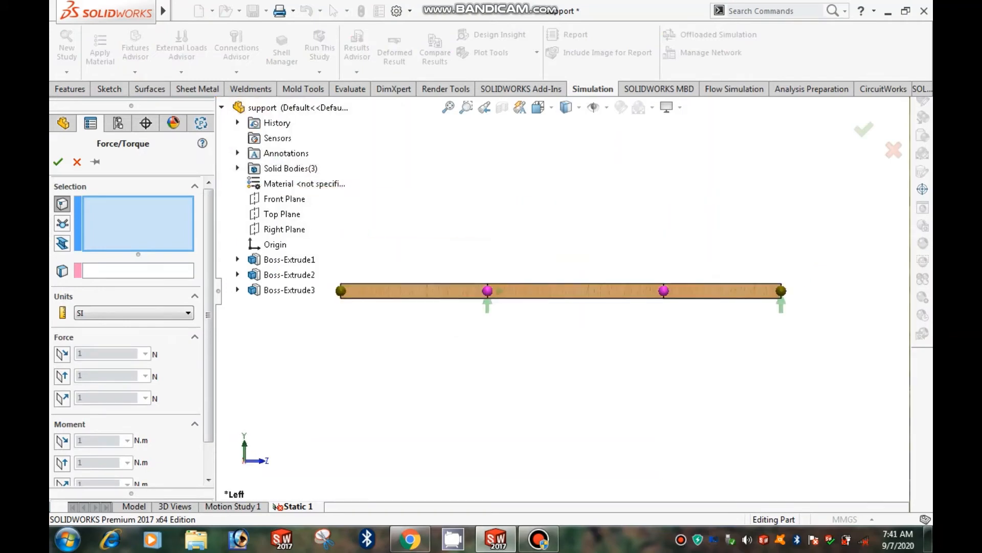
left_click(410, 539)
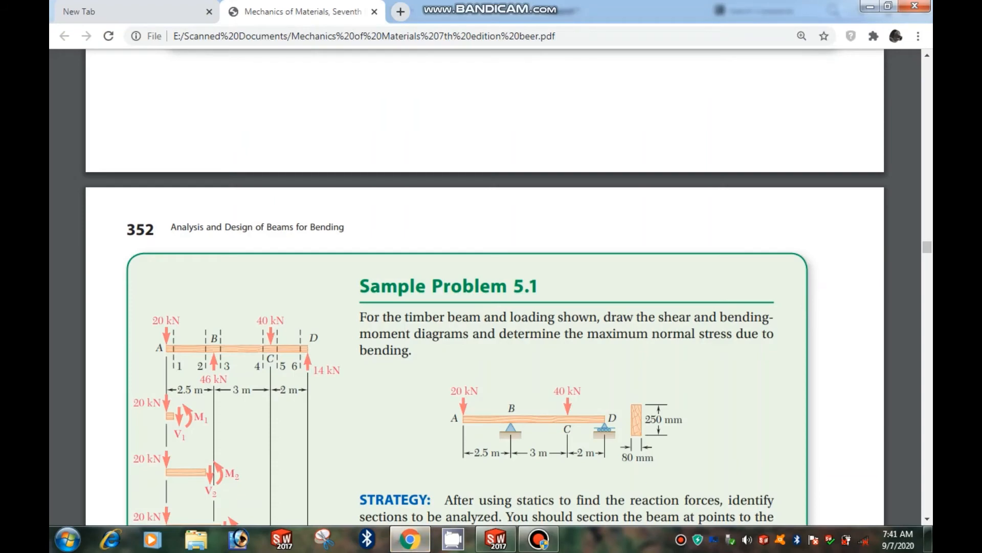
left_click(410, 538)
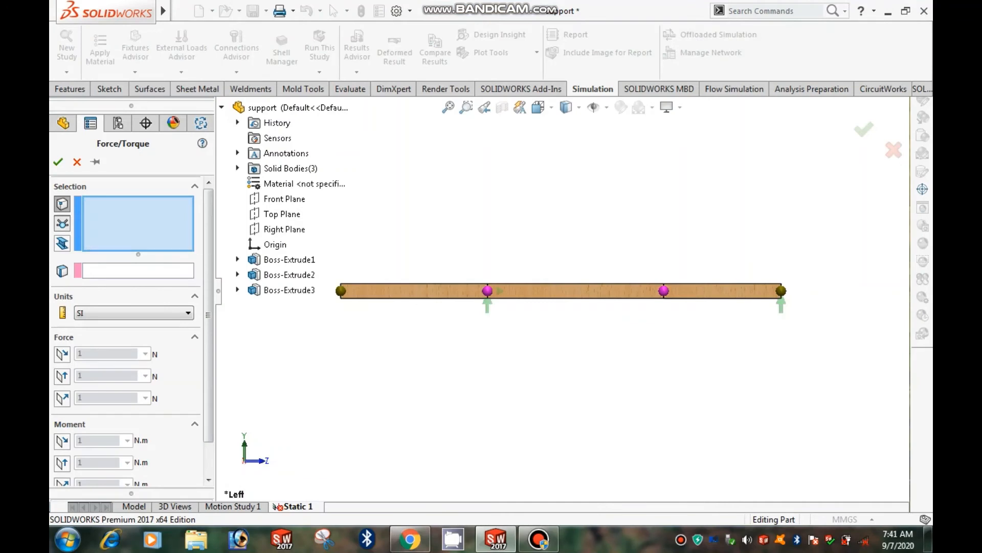
left_click(62, 223)
left_click(341, 290)
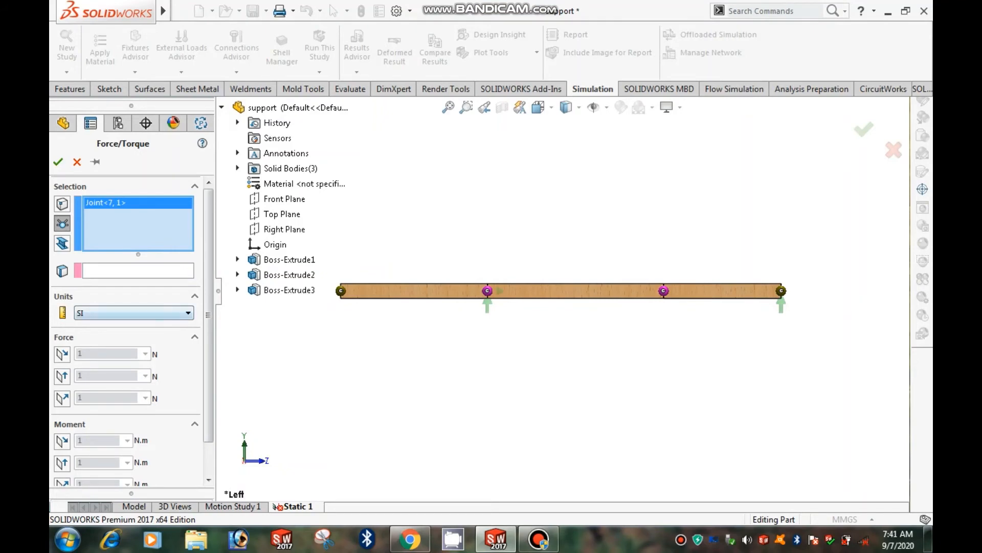
- Reference the force to the vertical edge at the overhang's free end and apply 20000 N downward
left_click(138, 271)
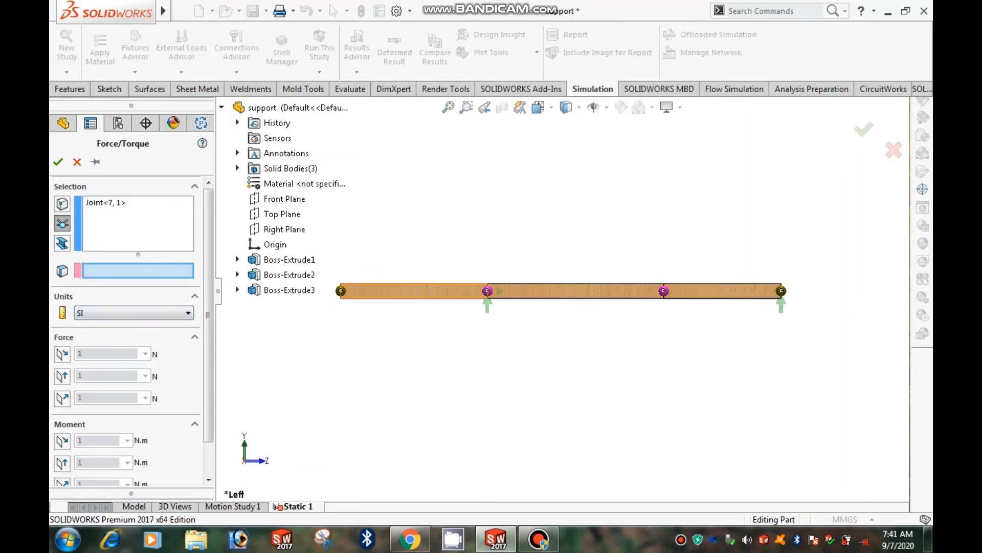
scroll(343, 289, "down", 1)
scroll(344, 290, "down", 3)
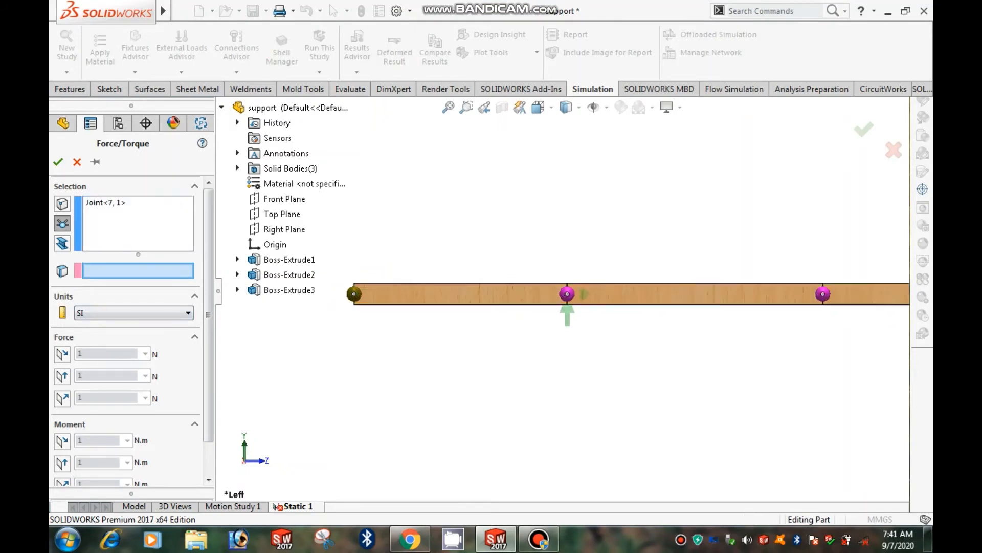
scroll(330, 296, "down", 1)
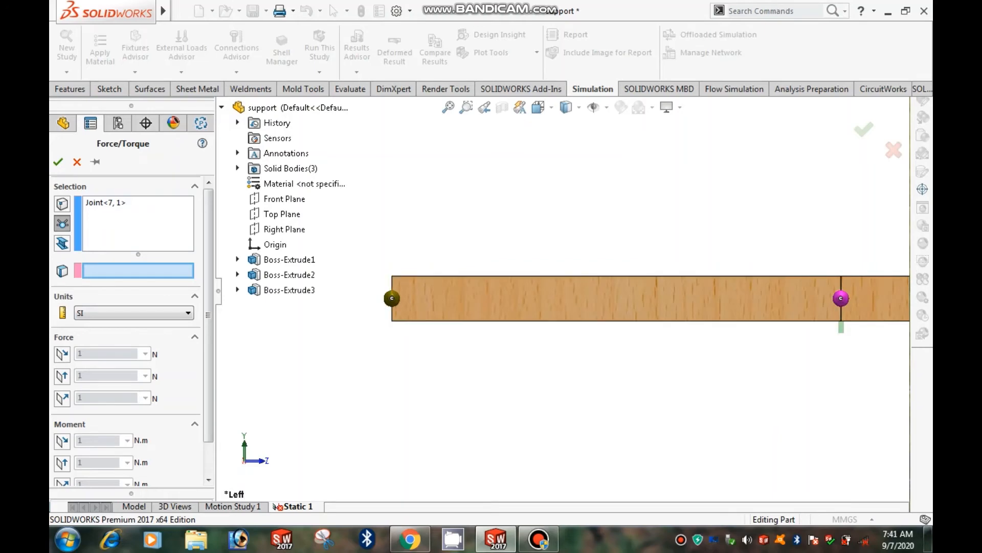
left_click(392, 315)
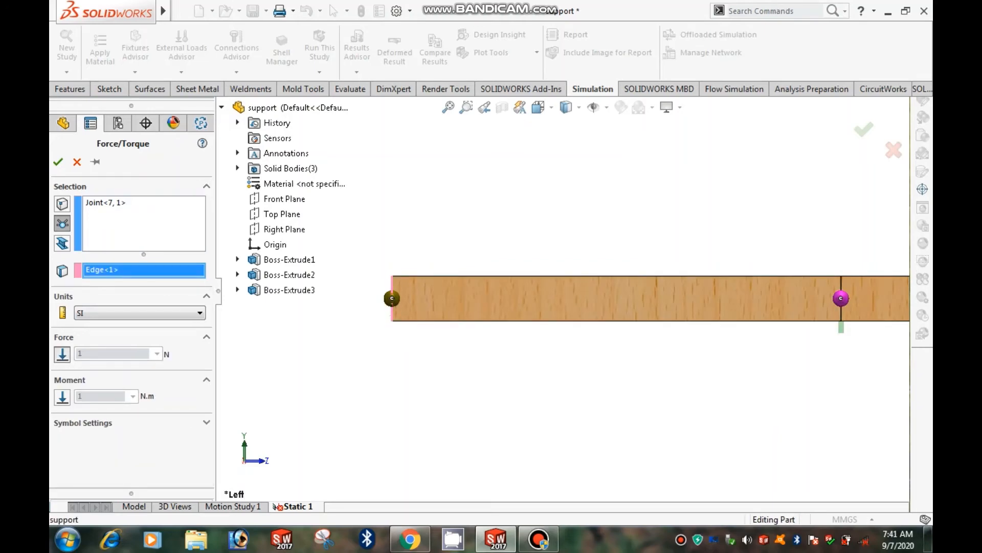
left_click(62, 354)
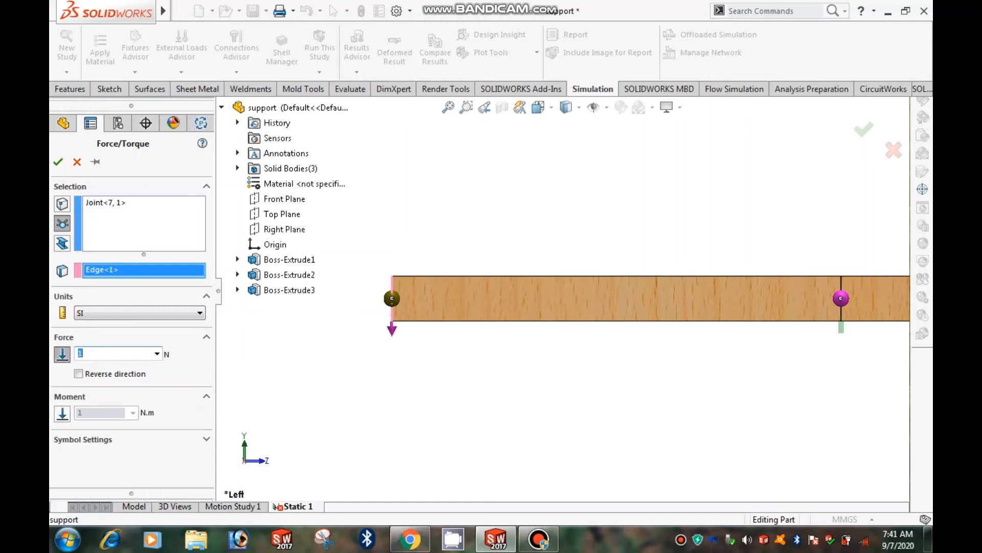
type("20000")
left_click(78, 374)
left_click(78, 374)
- Set the overhang force's symbol size to 200 and accept the load
left_click(206, 439)
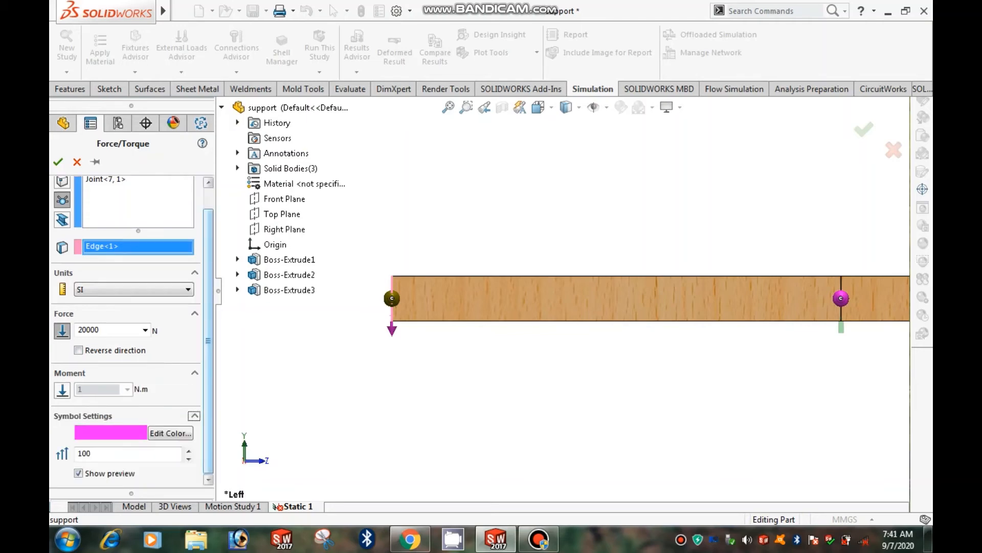
double_click(87, 454)
type("200")
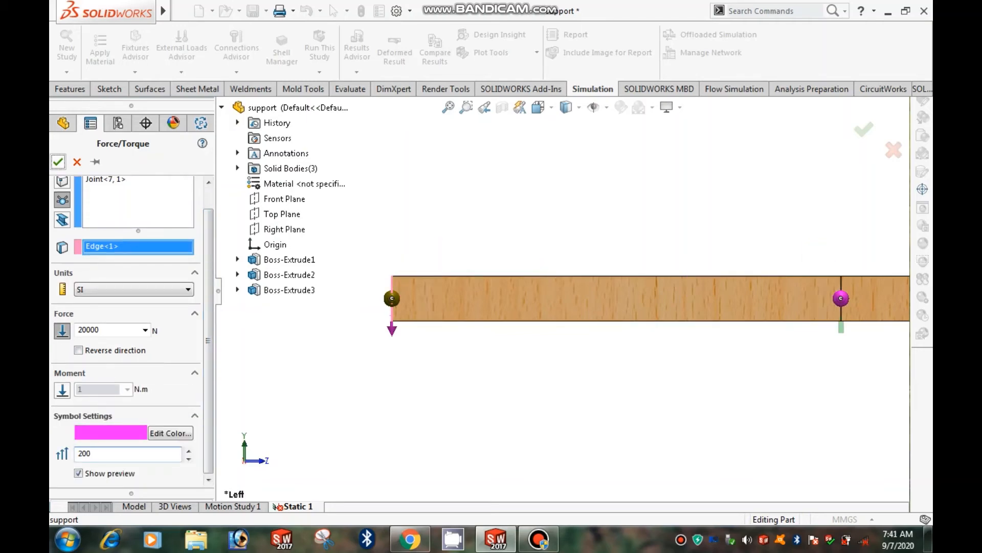
left_click(58, 161)
scroll(562, 291, "up", 4)
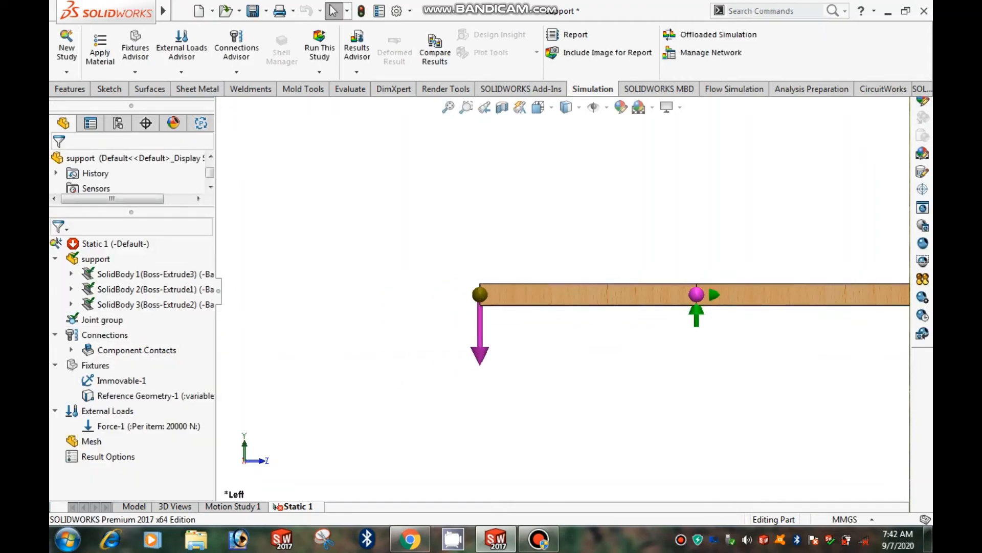
- Check the second load in the Chrome PDF and start another Force on the joint between the 3000 mm and 2000 mm segments
left_click(410, 538)
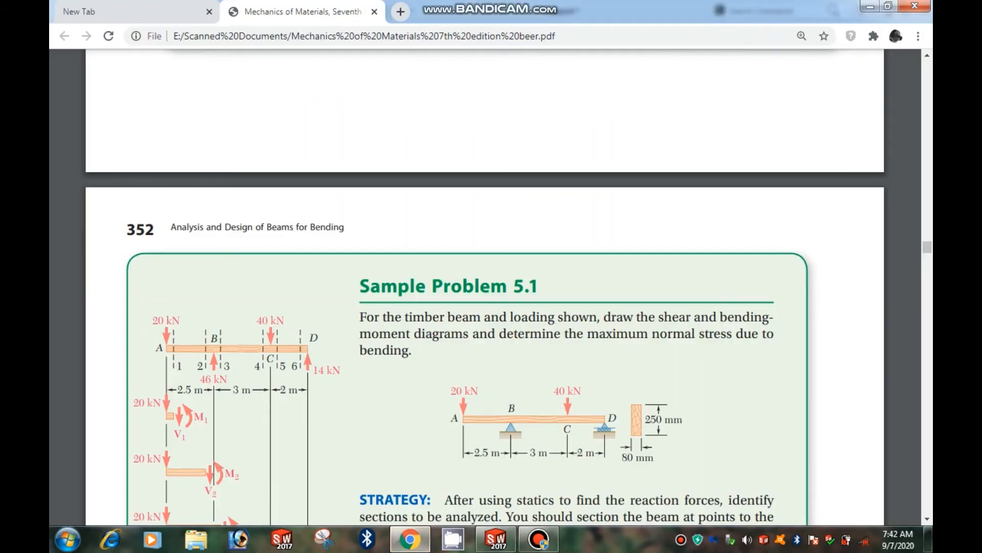
left_click(410, 539)
scroll(562, 295, "up", 4)
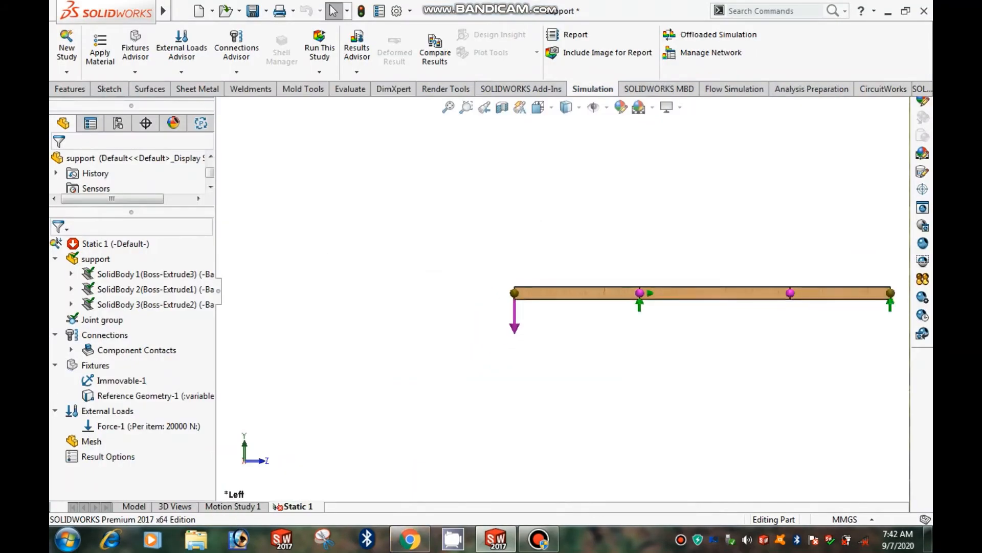
left_click(105, 410)
right_click(105, 411)
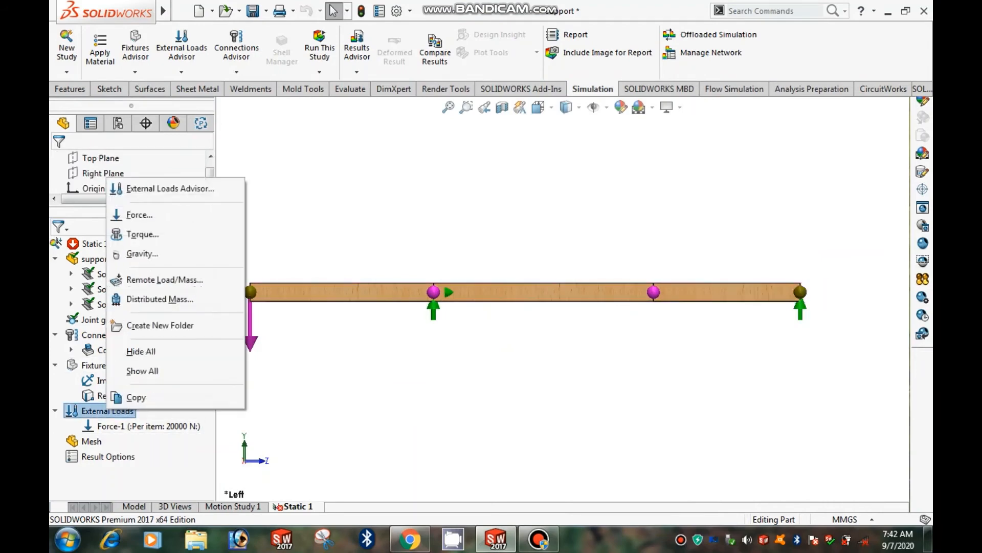
left_click(139, 215)
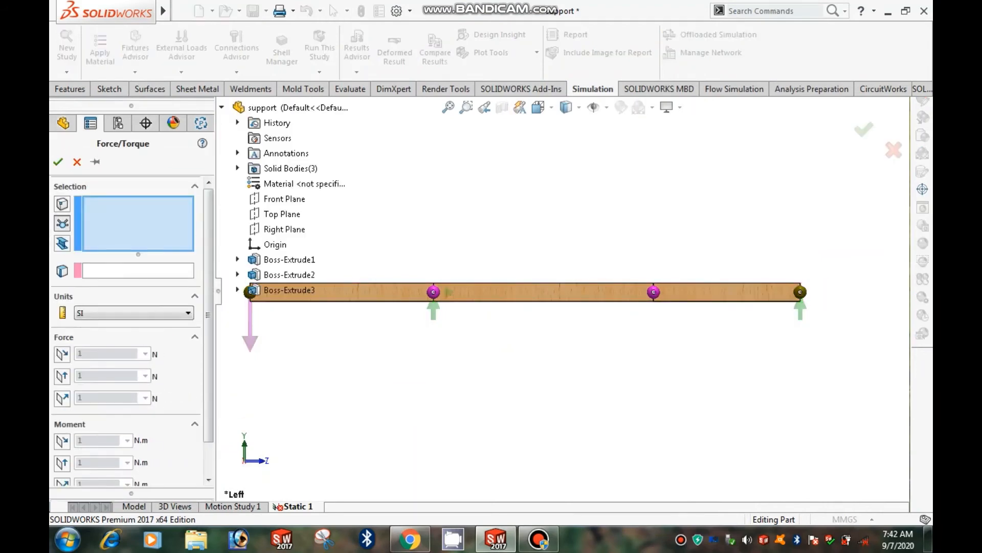
left_click(62, 224)
left_click(654, 291)
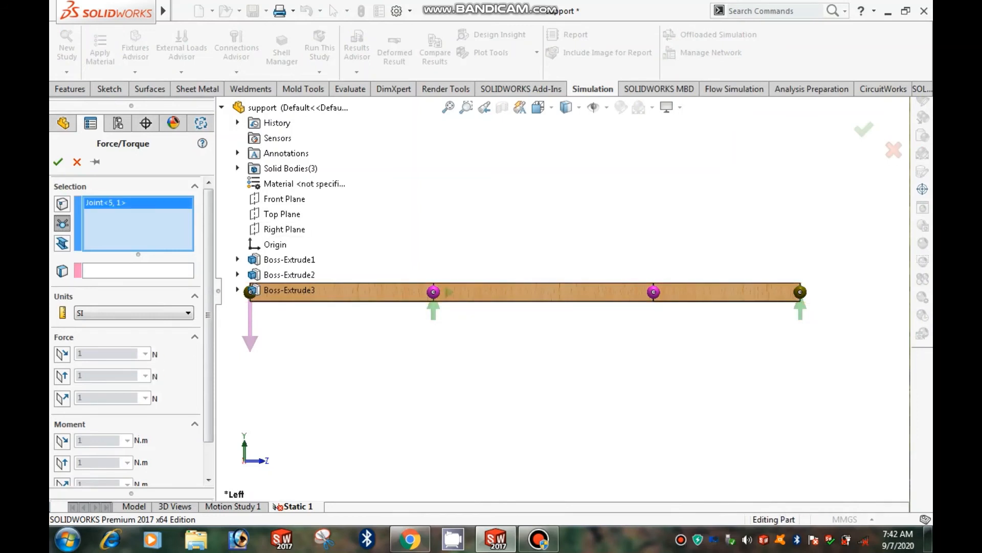
- Reference the second force to the vertical end edge at the 2000 mm segment's support and apply 40000 N downward
left_click(138, 271)
scroll(843, 283, "down", 8)
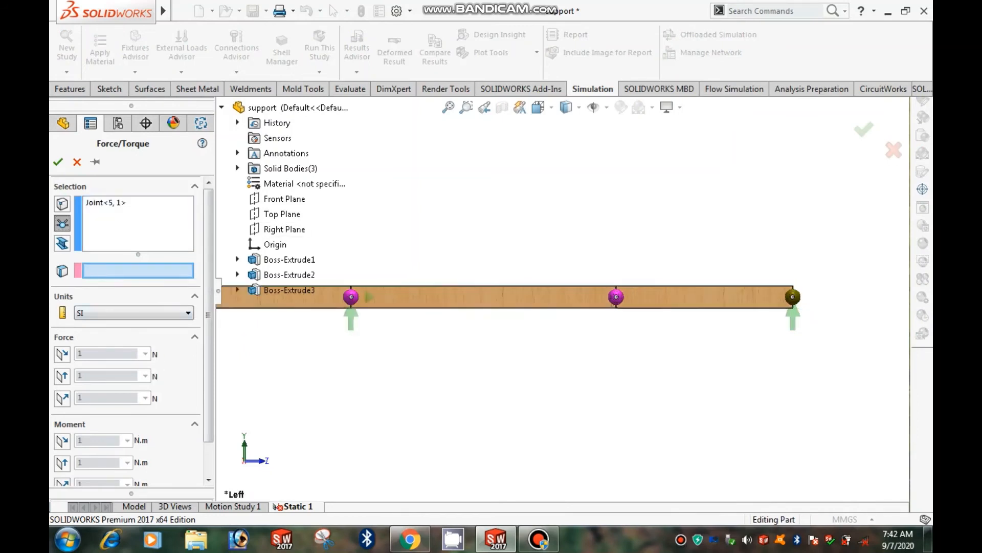
left_click(653, 306)
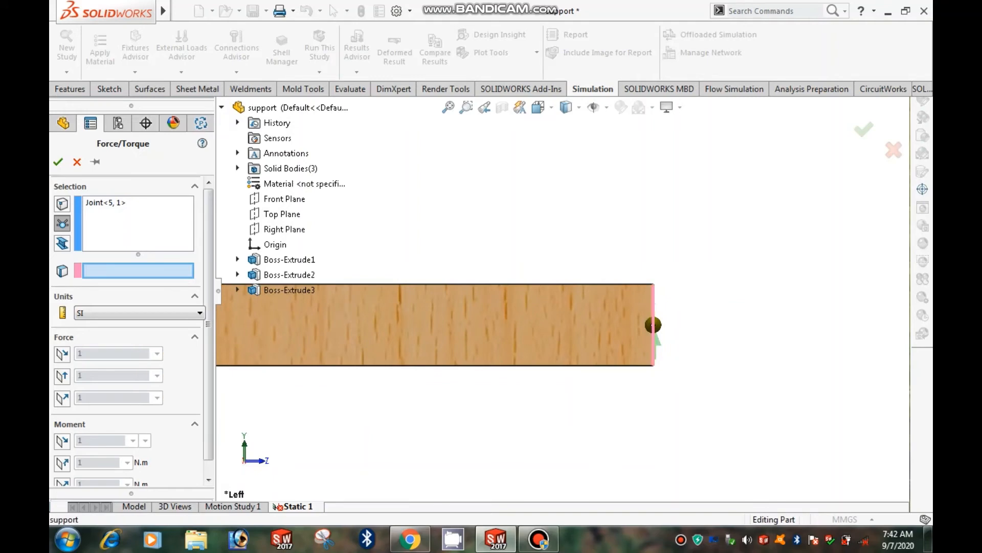
scroll(653, 306, "up", 7)
scroll(653, 306, "up", 3)
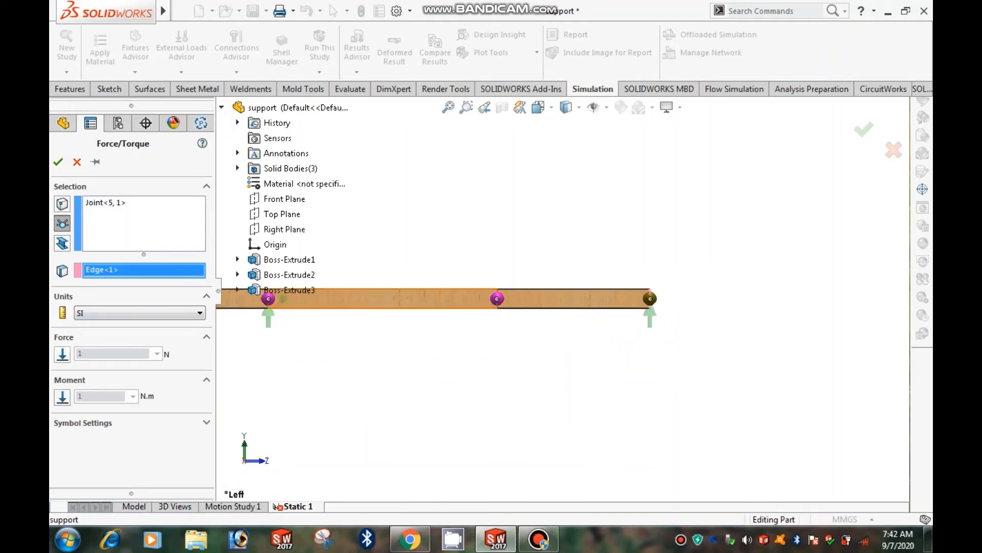
left_click(62, 354)
double_click(108, 354)
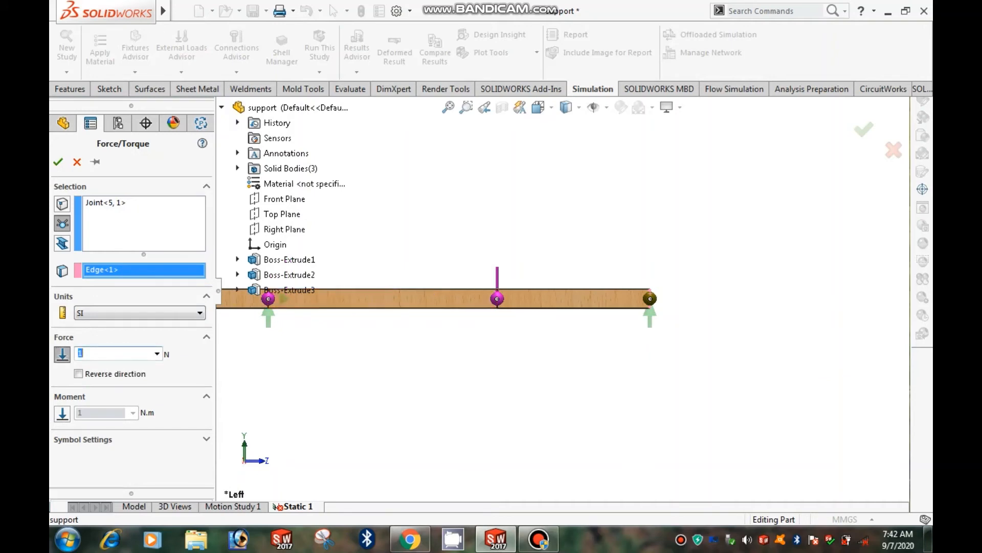
type("40000")
- Set the 40000 N force's symbol size to 200 and accept the load
left_click(97, 439)
double_click(94, 454)
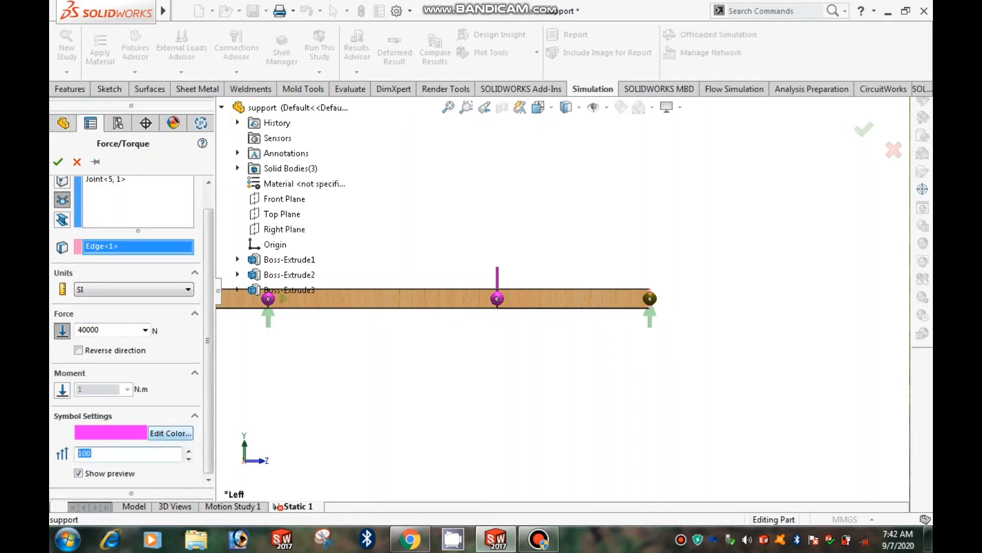
type("200")
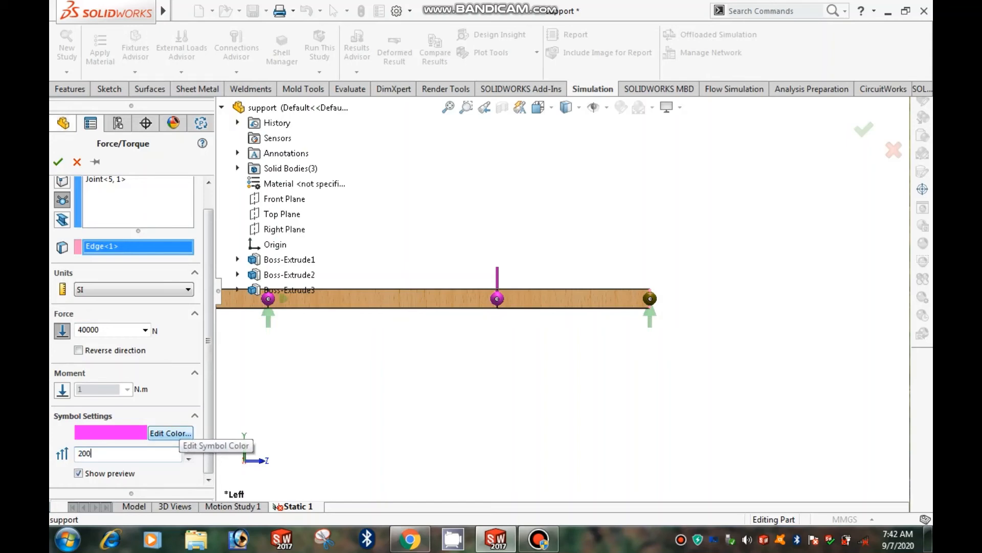
left_click(58, 162)
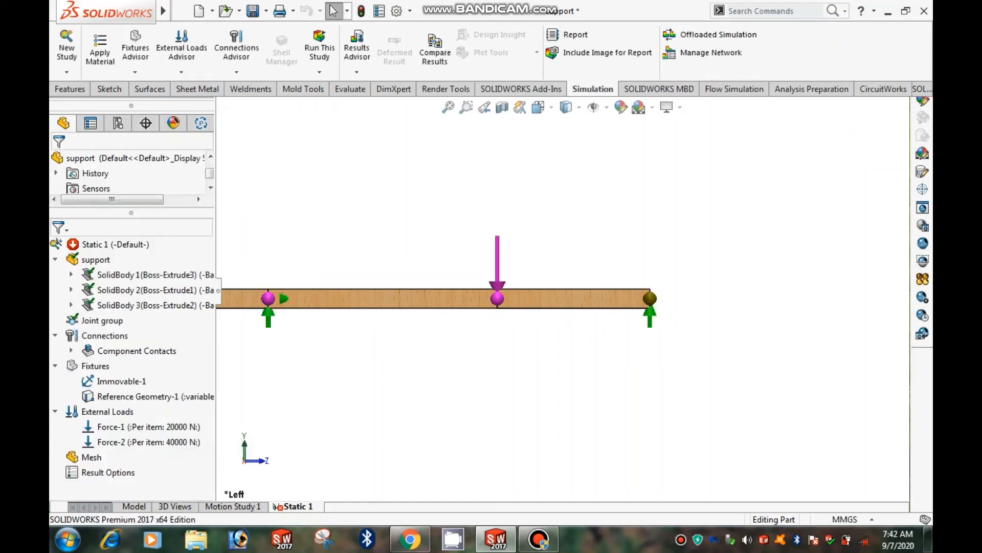
- Compare the loaded beam in isometric view with the Chrome PDF's problem figure, and run the static study
key("ctrl+7")
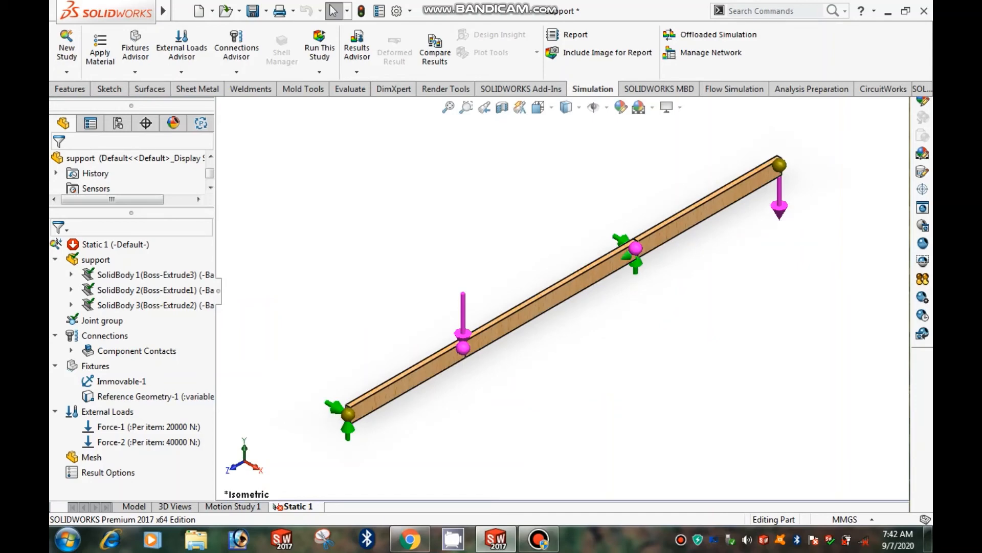
left_click(410, 539)
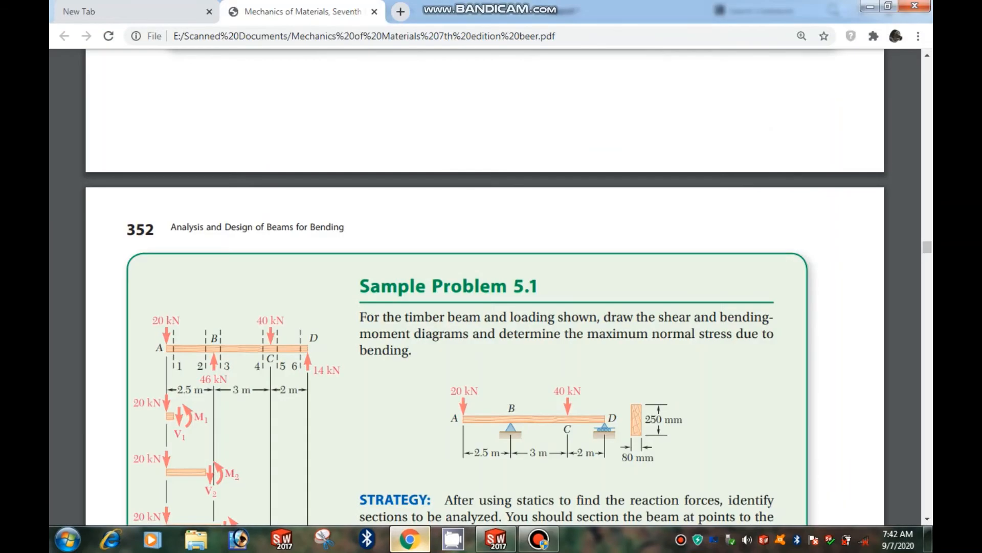
left_click(410, 538)
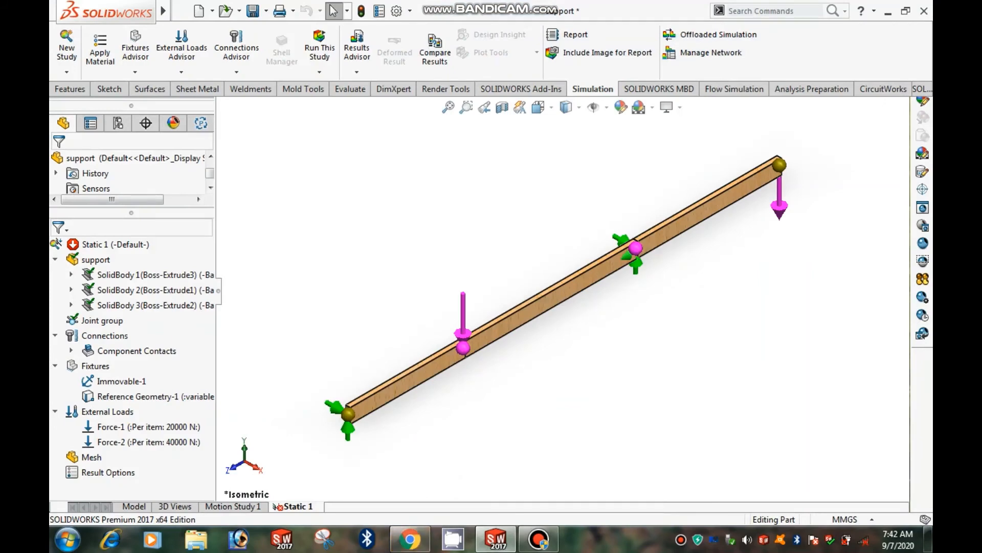
left_click(410, 539)
left_click(409, 539)
left_click(319, 49)
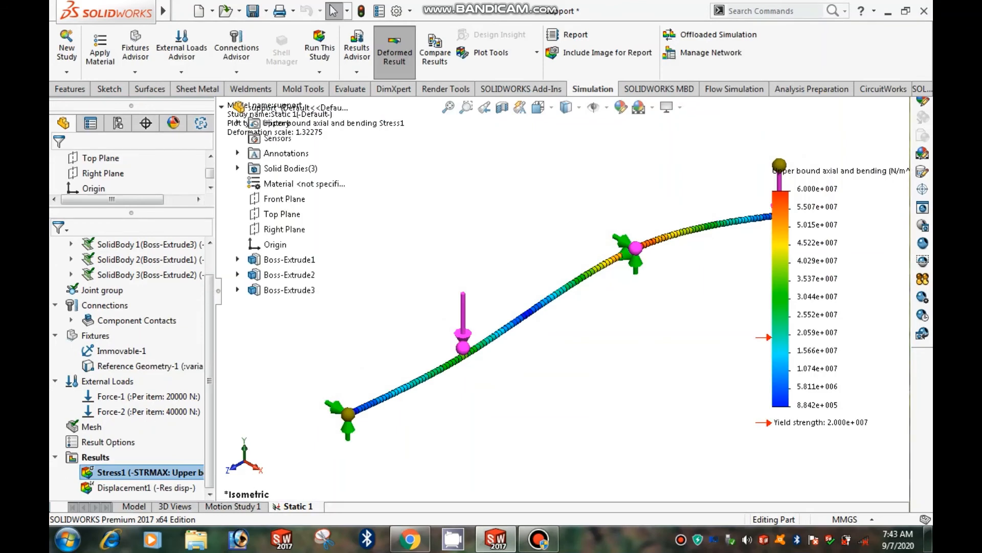
- View the beam from the left and set its stress plot to N/mm^2 (MPa) units with a true-scale deformed shape
key("ctrl+3")
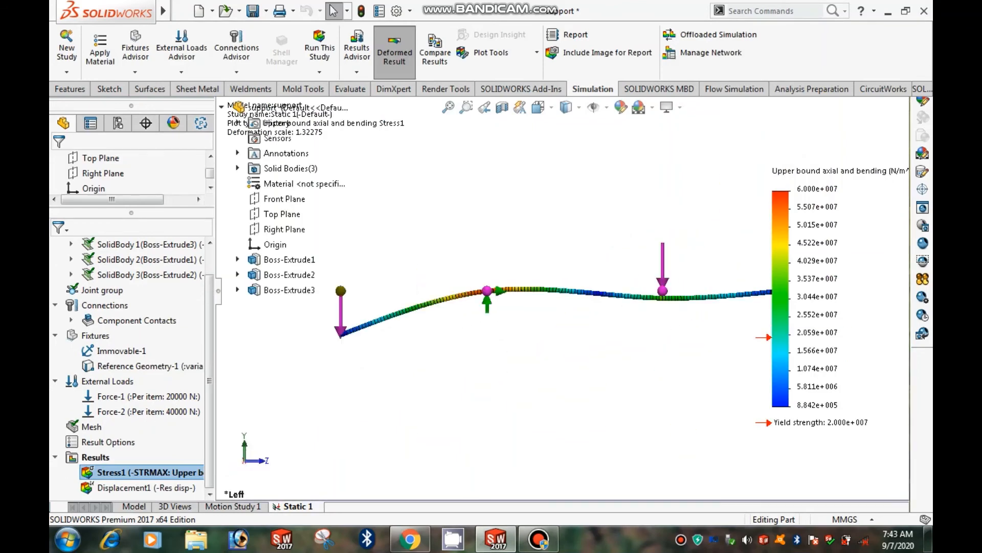
right_click(152, 472)
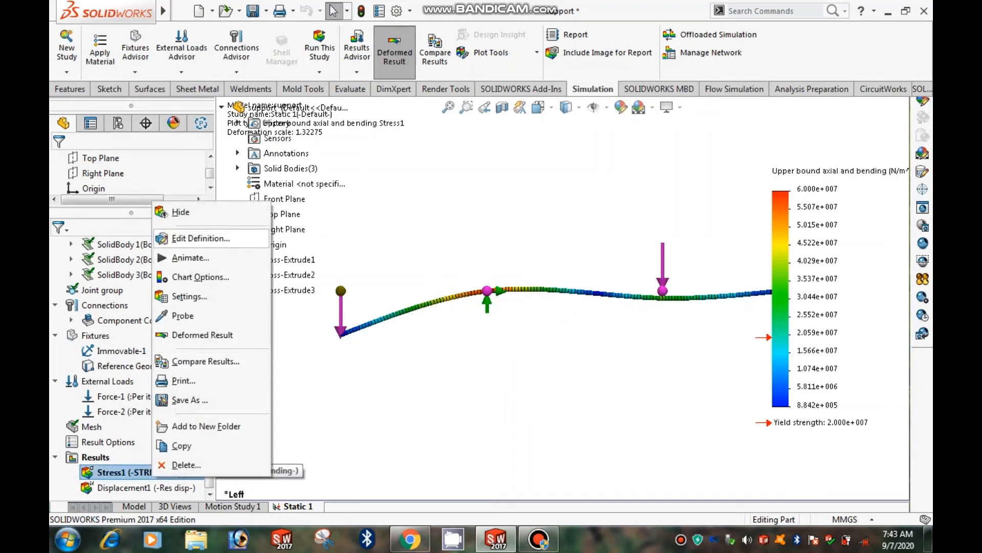
left_click(201, 239)
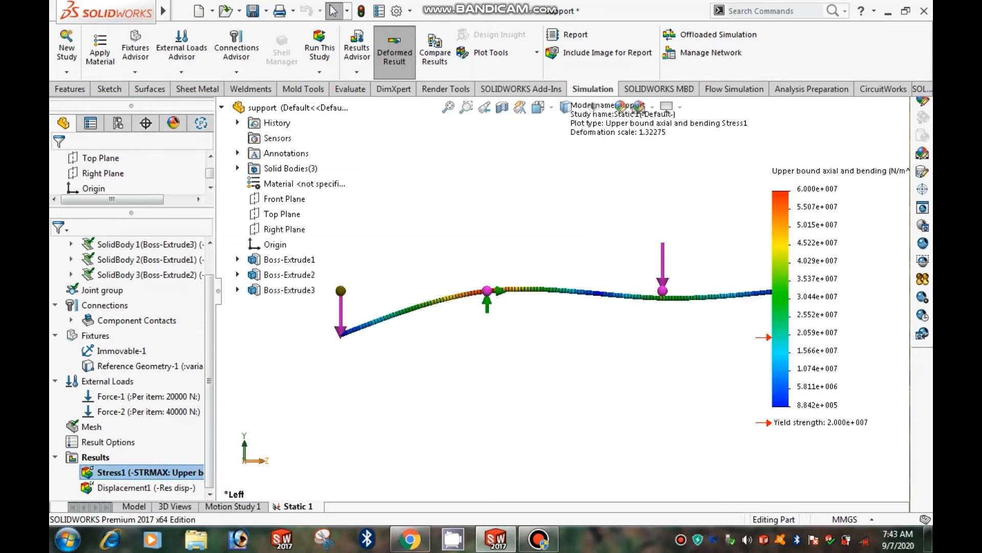
left_click(153, 248)
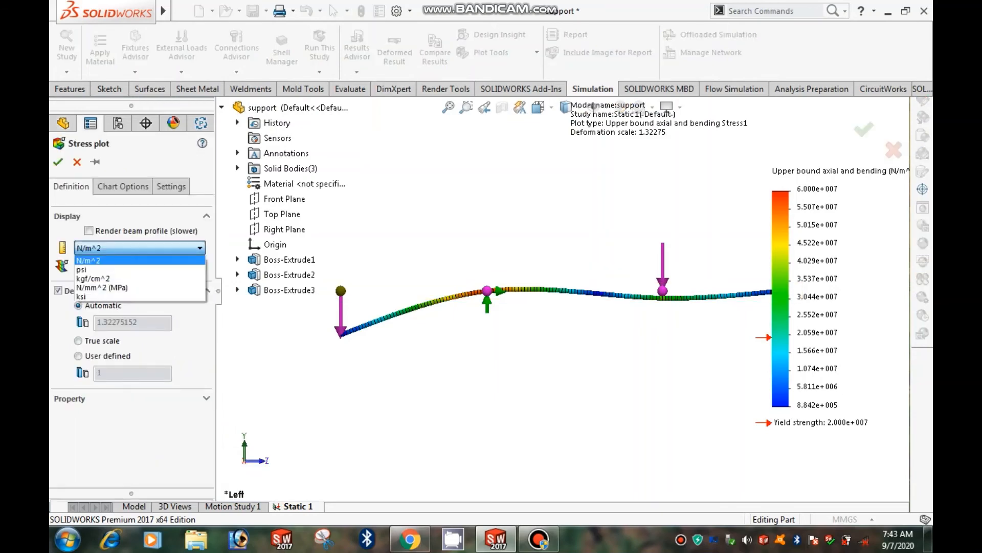
left_click(139, 287)
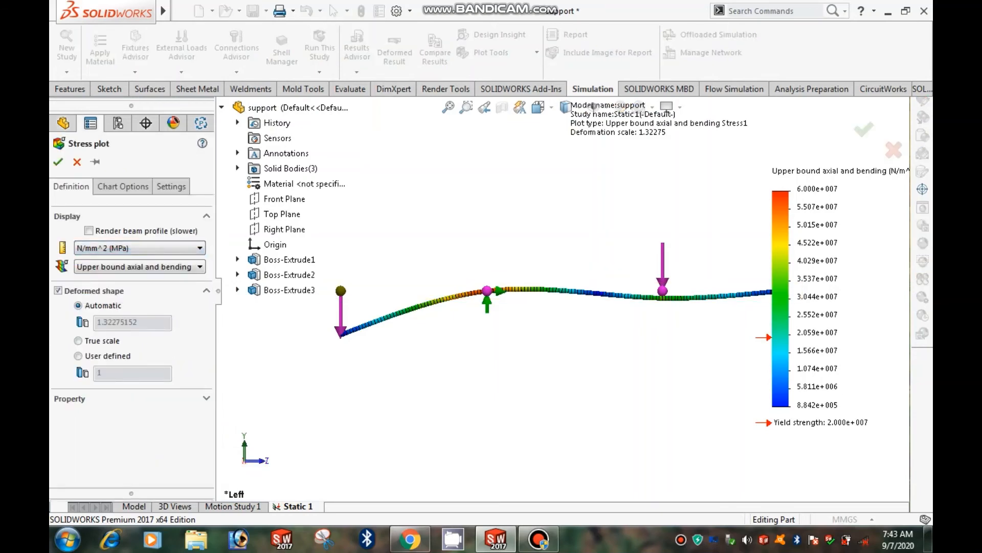
left_click(78, 340)
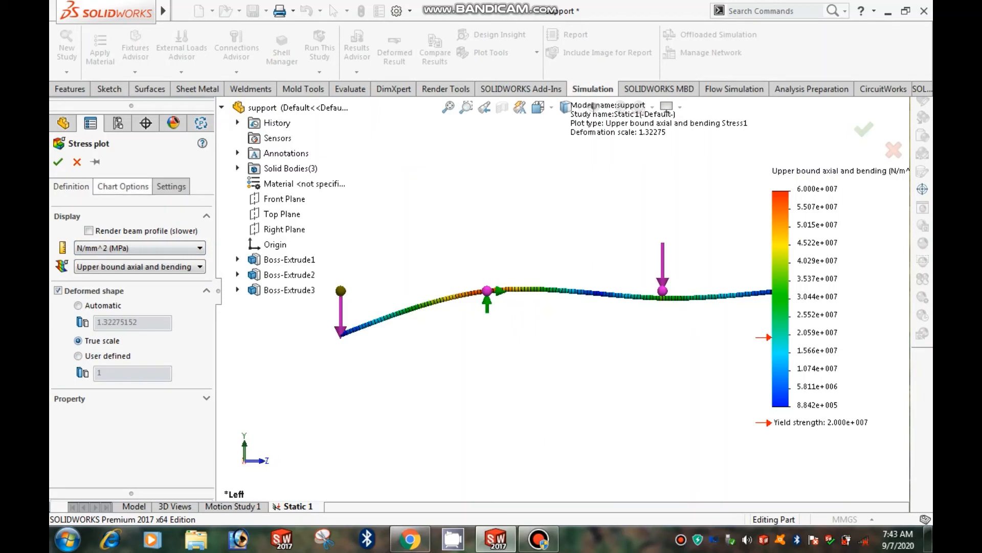
- Show min and max annotations on the stress plot, set its number format to floating, and accept the plot
left_click(123, 186)
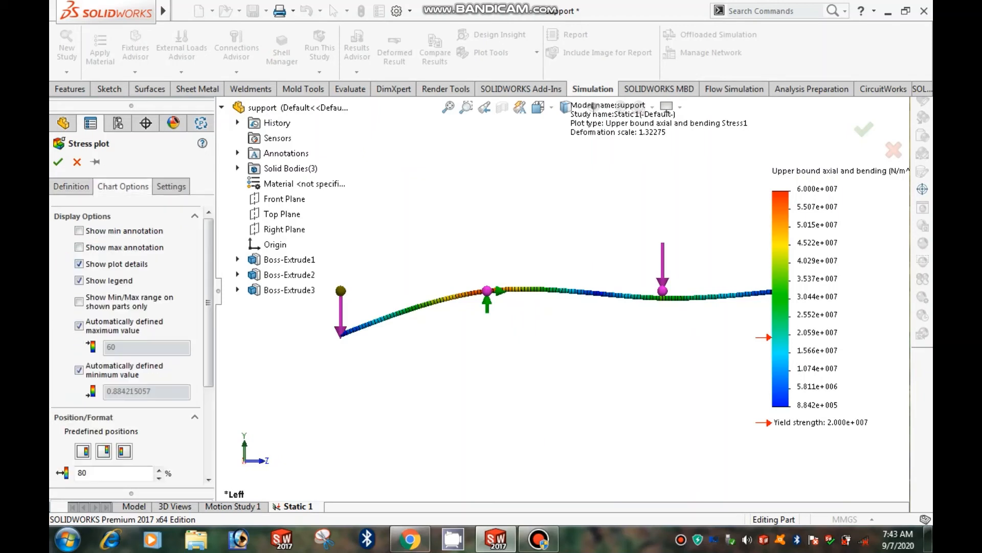
left_click(79, 247)
left_click(79, 231)
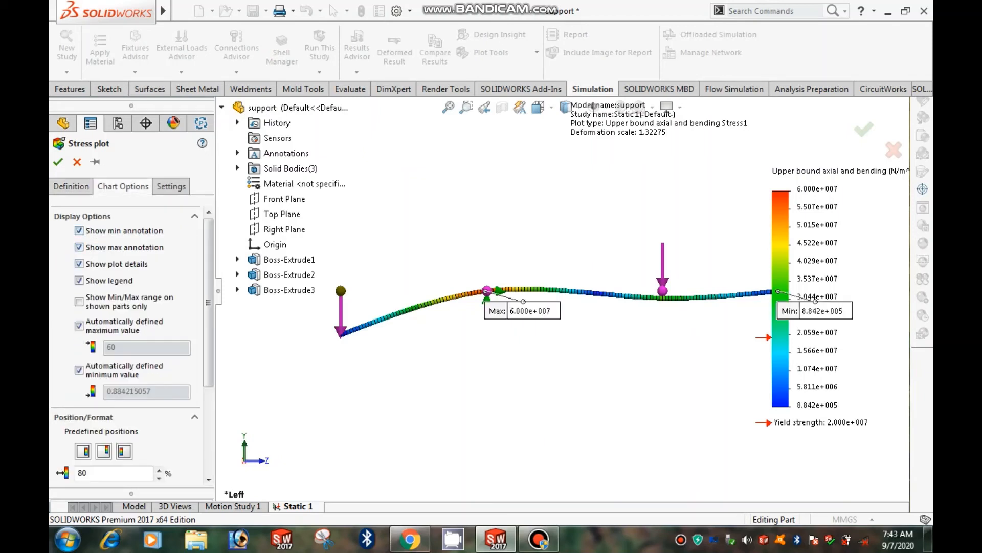
left_click_drag(208, 302, 209, 390)
left_click(134, 394)
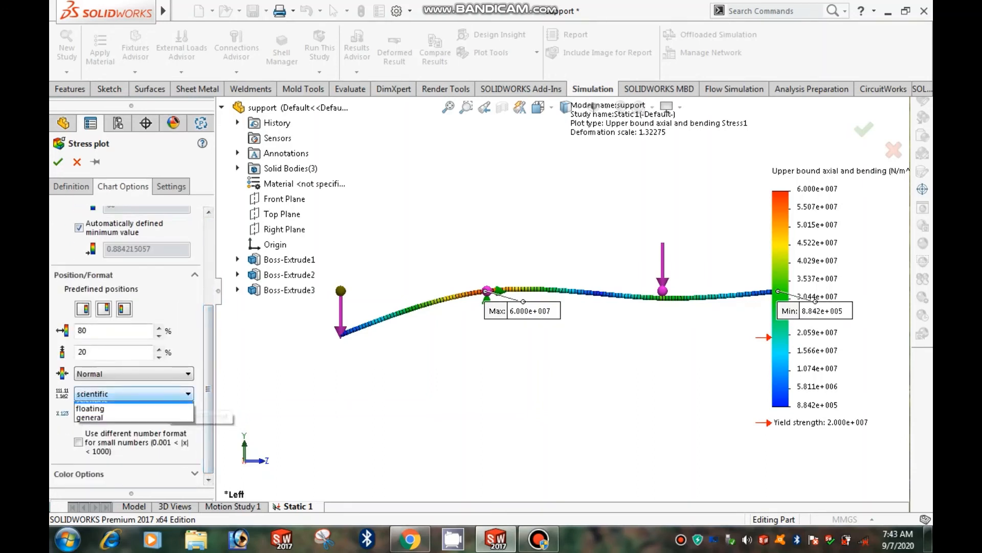
left_click(83, 415)
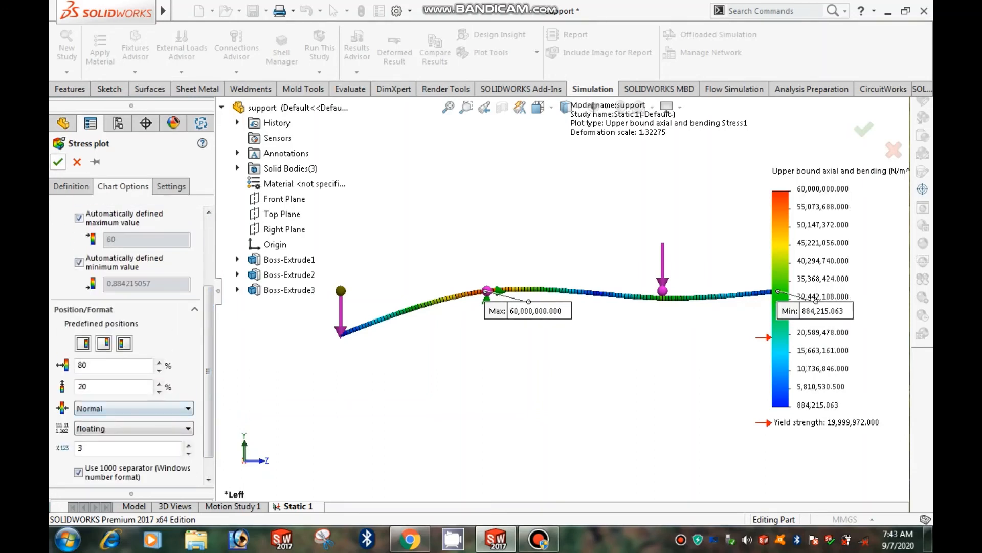
left_click(58, 161)
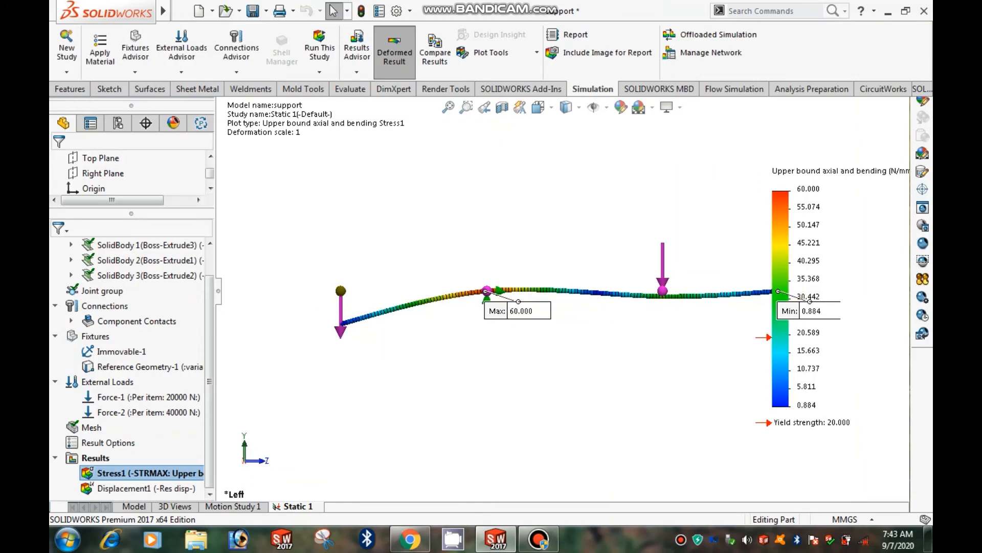
- Compare the plot's maximum stress at the intermediate support with the maximum normal stress solution in the Chrome PDF
scroll(737, 297, "up", 1)
scroll(737, 297, "down", 1)
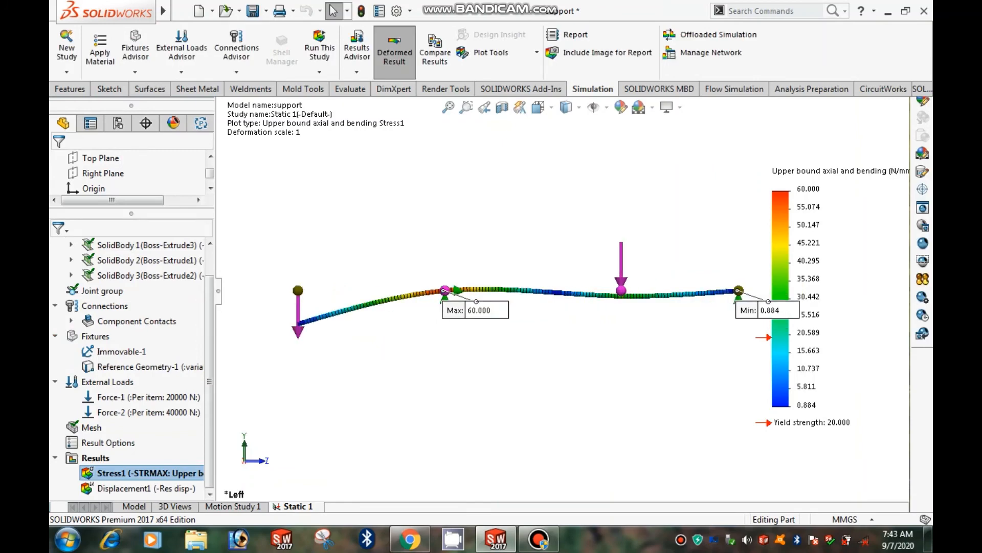
left_click(409, 539)
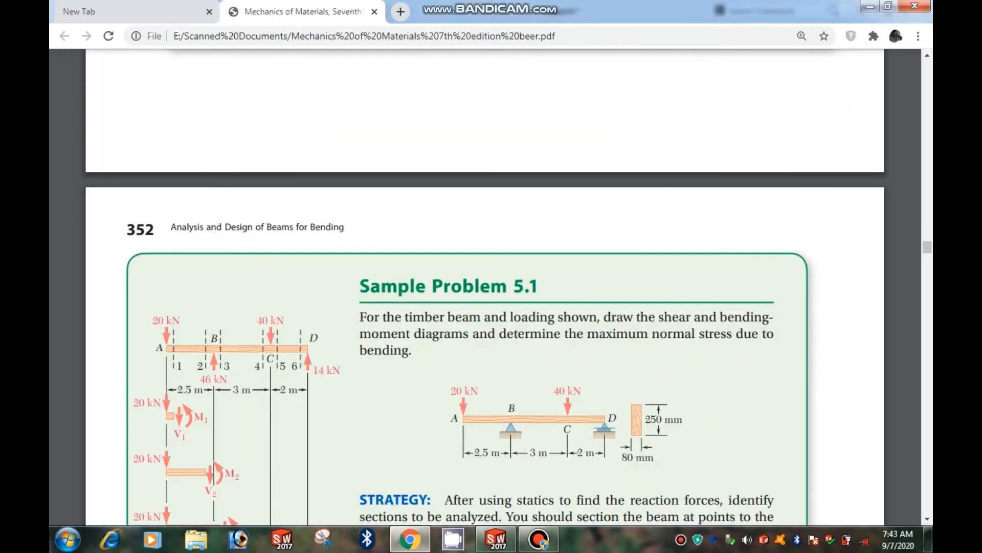
scroll(484, 286, "down", 15)
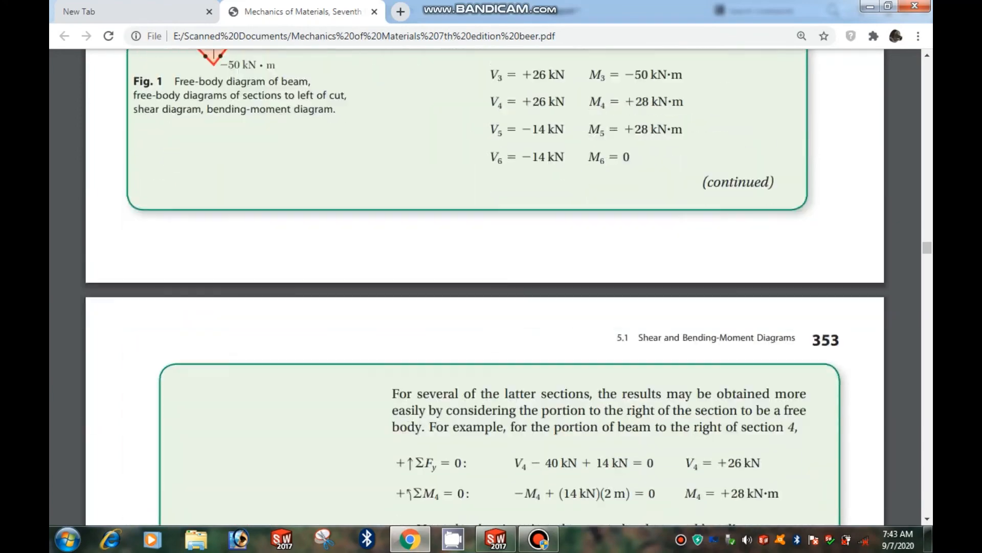
scroll(484, 287, "down", 12)
scroll(485, 286, "up", 4)
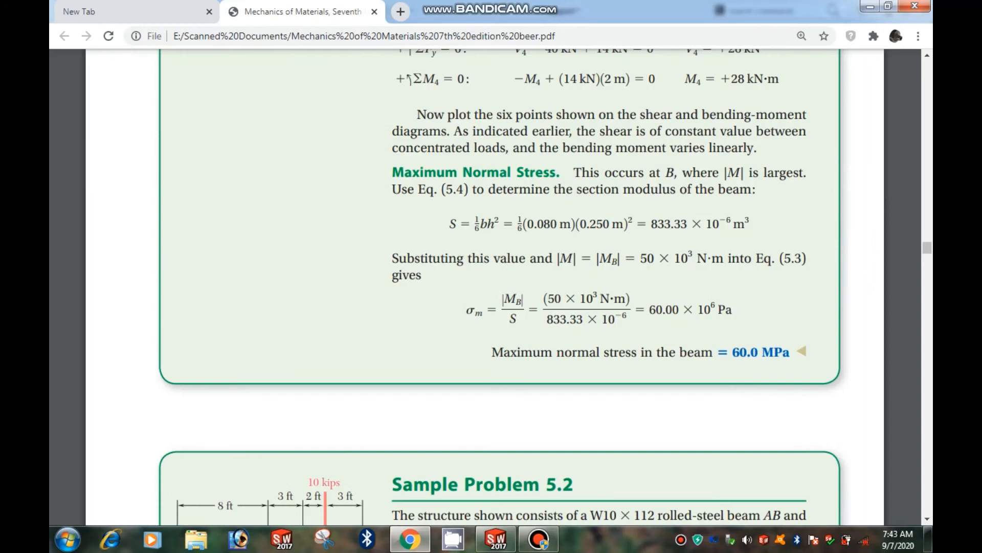
left_click(496, 540)
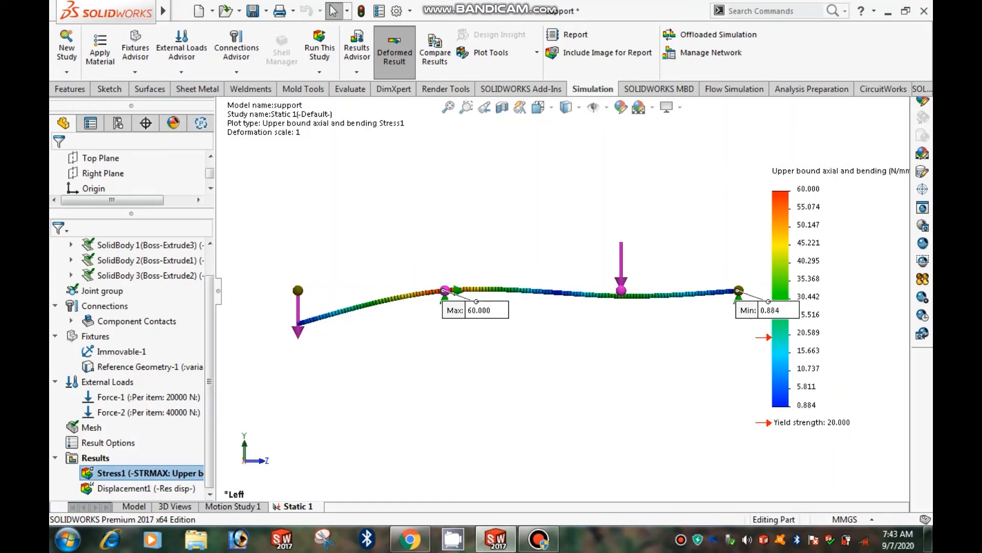
scroll(460, 272, "down", 5)
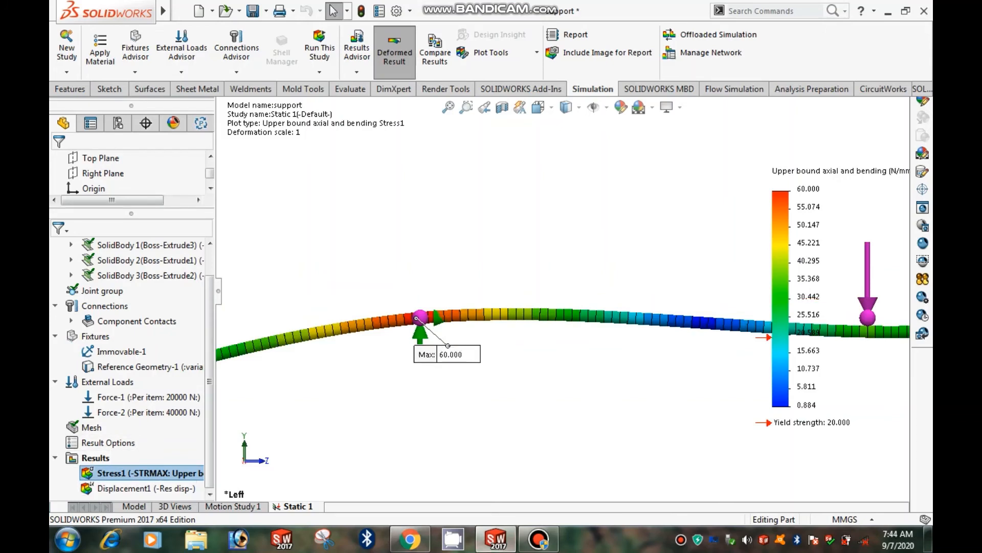
- Review the shear and bending-moment diagrams for Sample Problem 5.1 in the Chrome PDF and return to SOLIDWORKS
left_click(410, 539)
scroll(491, 287, "up", 12)
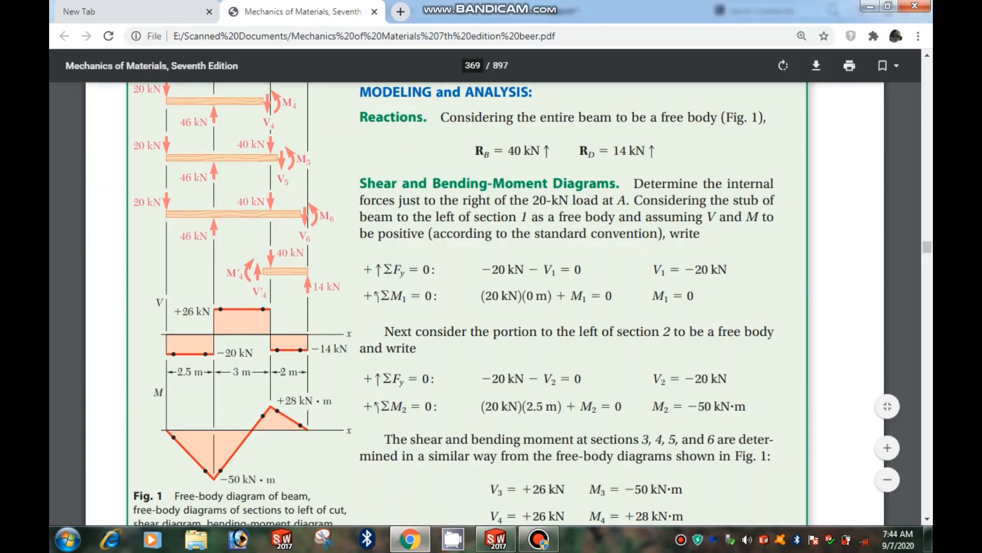
key("alt+Tab")
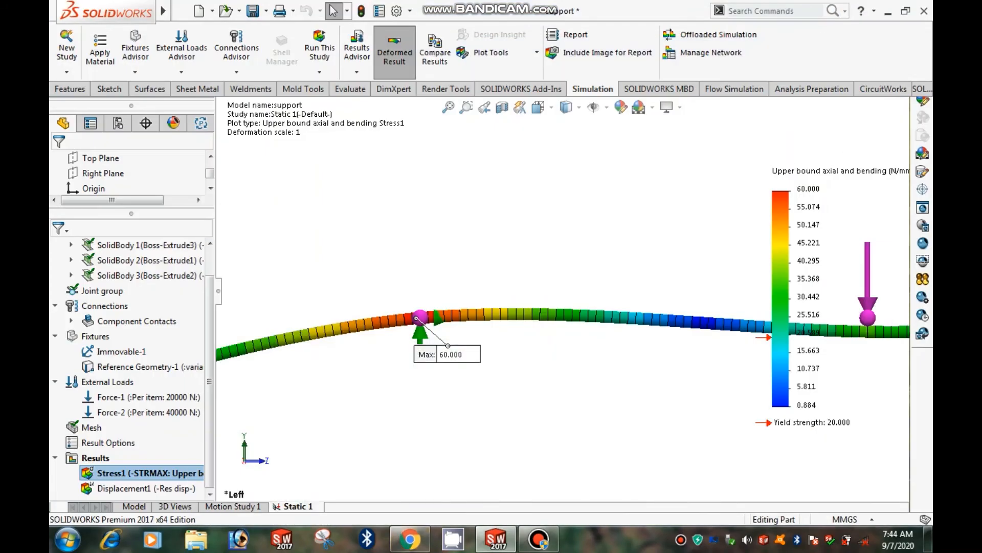
- Define a beam diagram of Shear Force in Dir1 in N for all beams, with the beam profile rendered
right_click(87, 458)
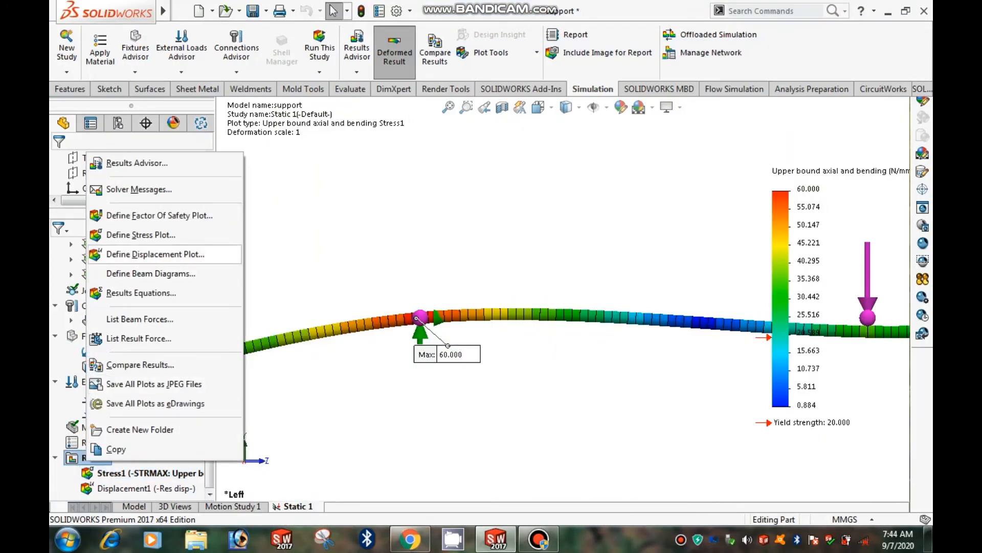
left_click(150, 273)
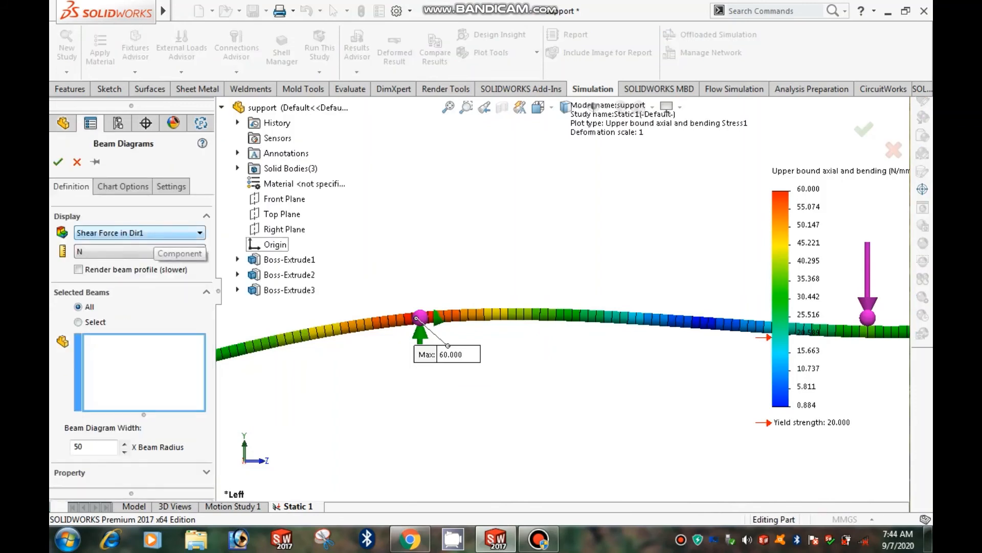
left_click(151, 250)
left_click(151, 251)
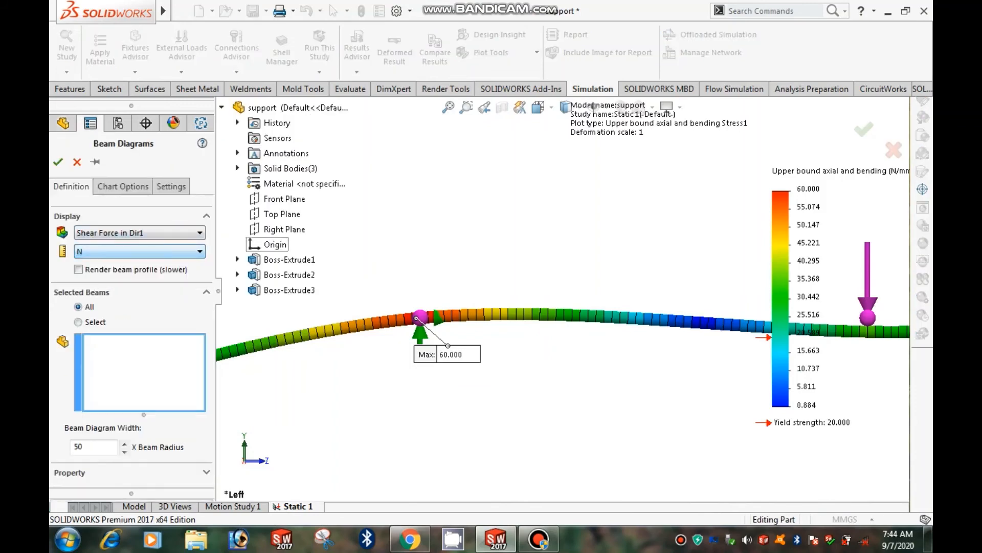
left_click(78, 269)
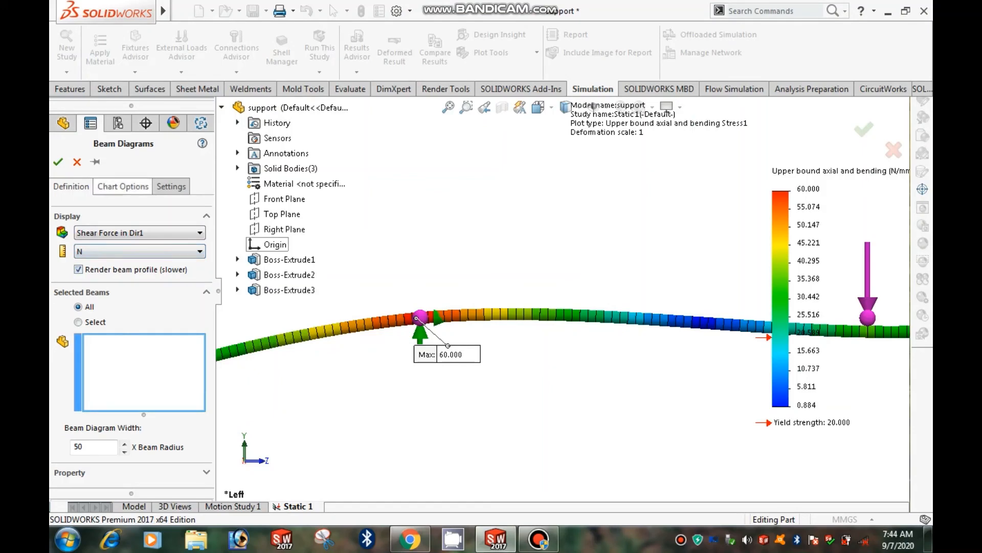
- Show min and max annotations on the shear force diagram, set its number format to floating, and accept it
left_click(123, 186)
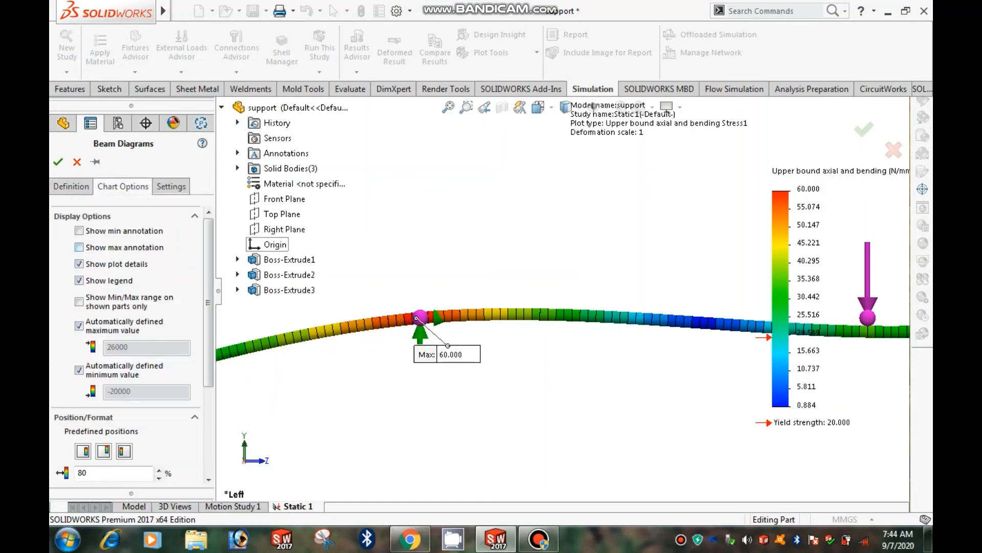
left_click(79, 247)
left_click(79, 230)
scroll(128, 307, "down", 1)
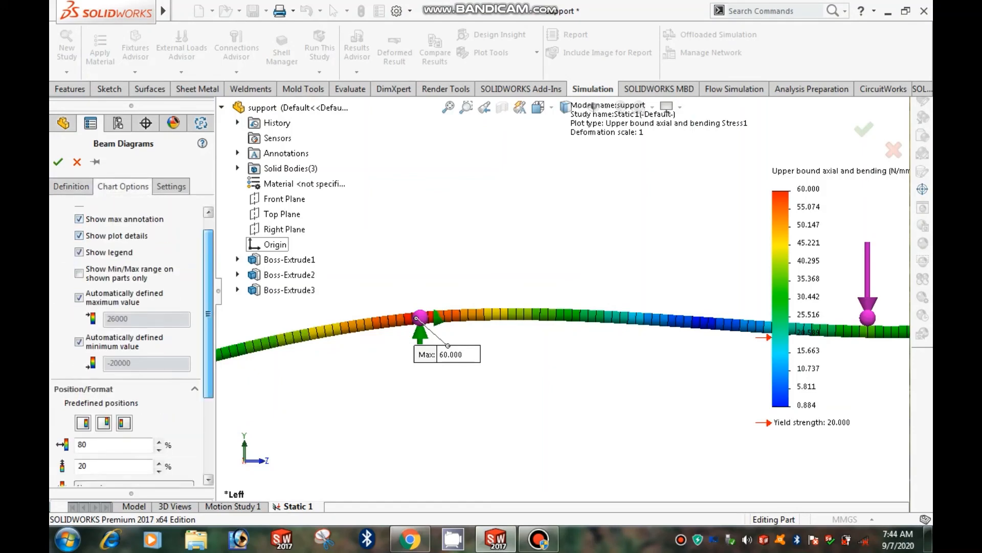
left_click_drag(208, 313, 208, 389)
left_click(188, 394)
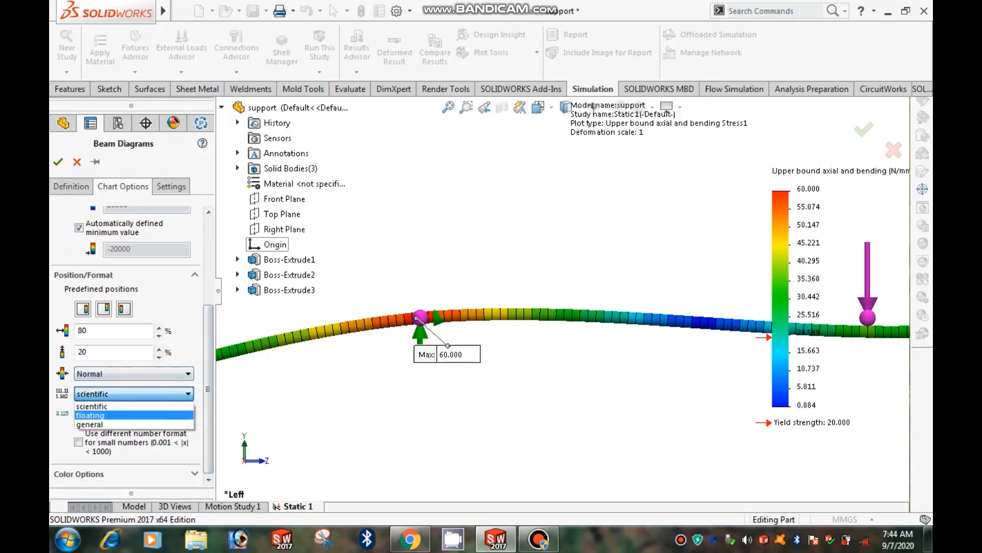
left_click(90, 415)
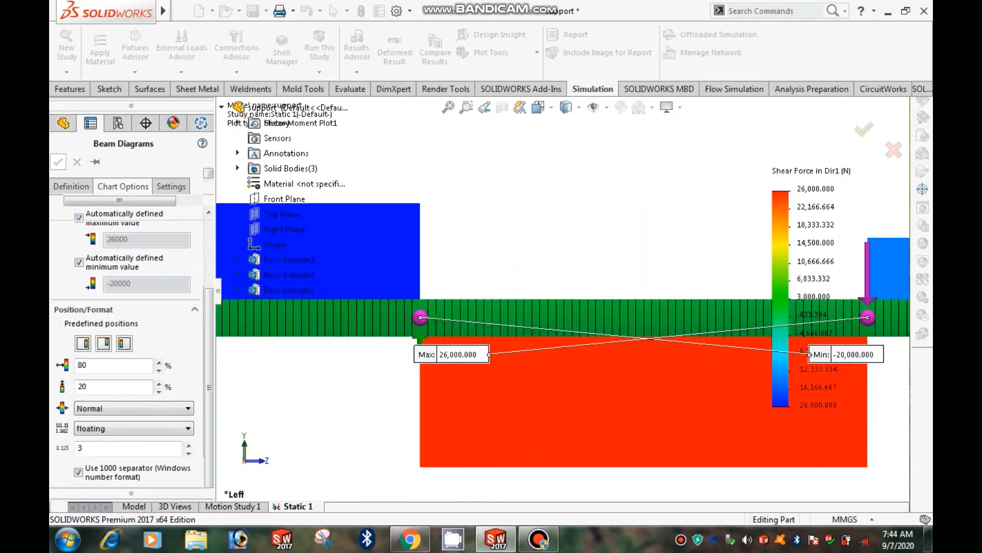
- Move the min and max labels on the shear force diagram and compare the diagram with the Chrome PDF's shear diagram
scroll(562, 291, "up", 6)
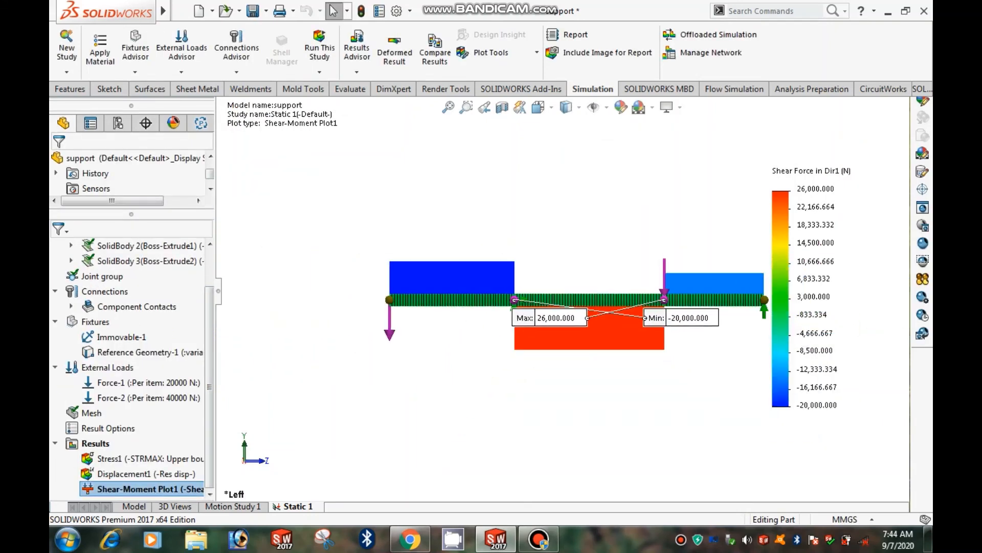
left_click_drag(558, 318, 677, 429)
left_click_drag(546, 349, 697, 418)
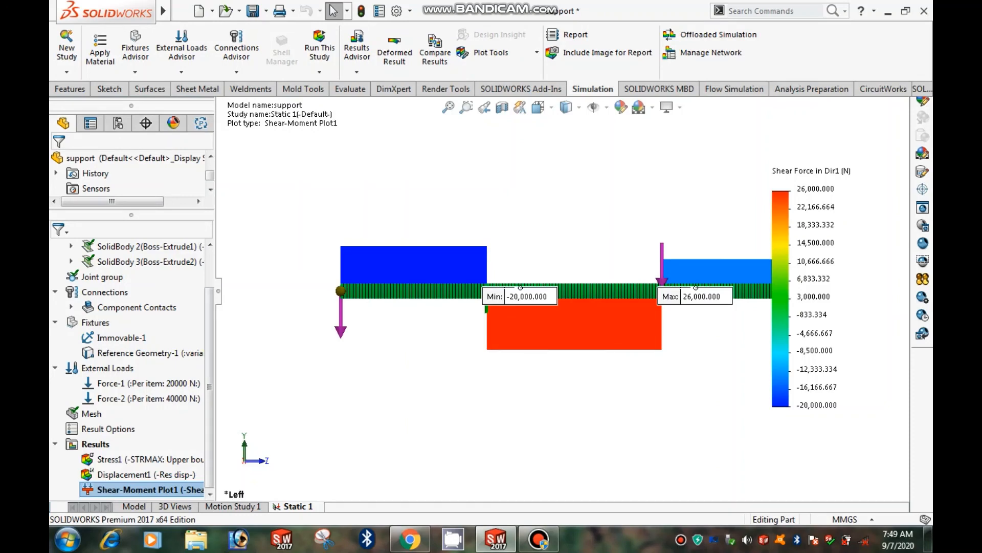
left_click(410, 539)
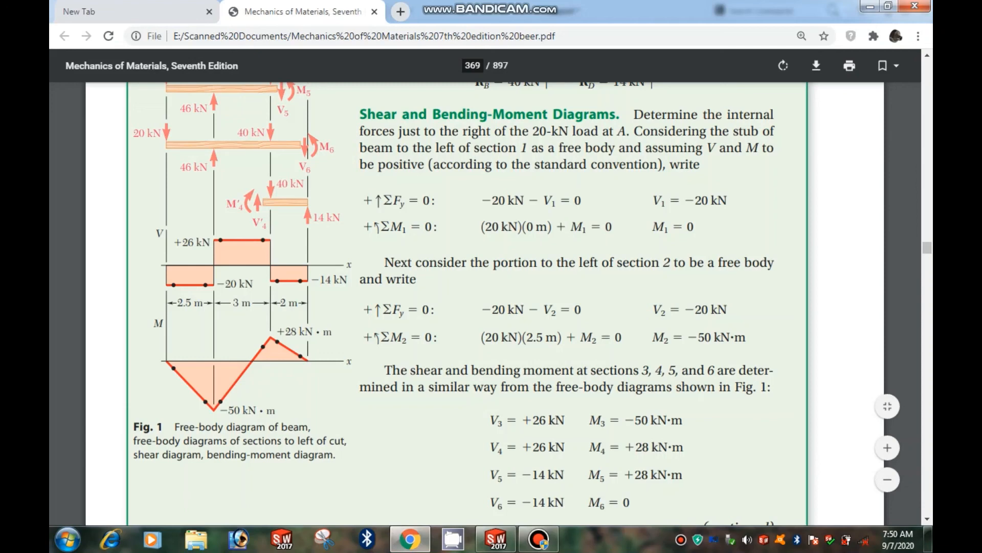
left_click(495, 539)
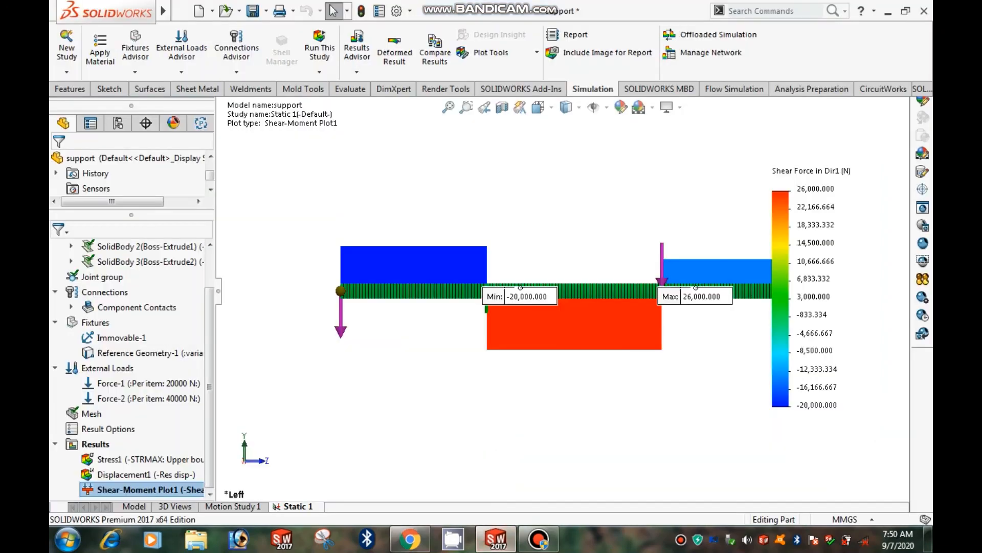
- Define a beam diagram of Moment about Dir2 in N.m for all beams
right_click(98, 443)
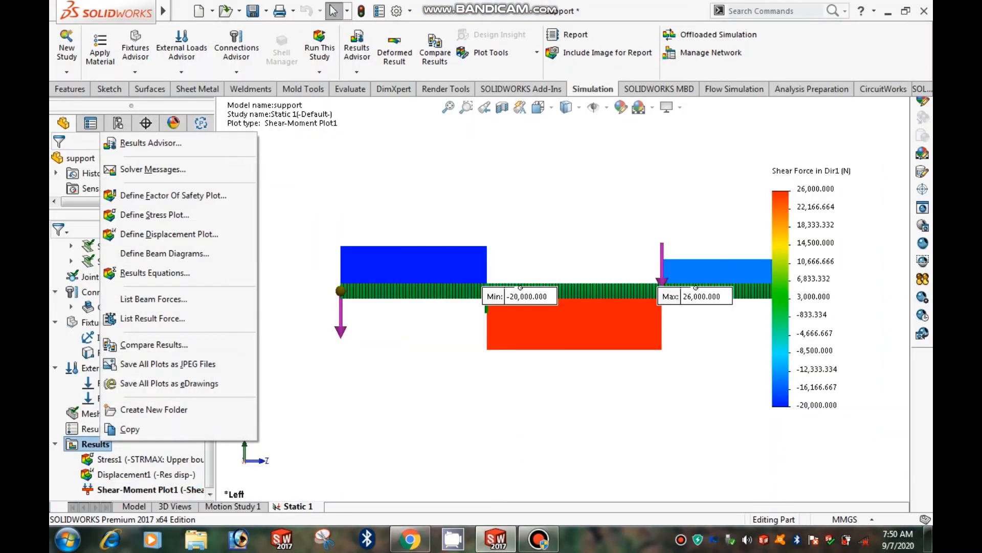
left_click(165, 254)
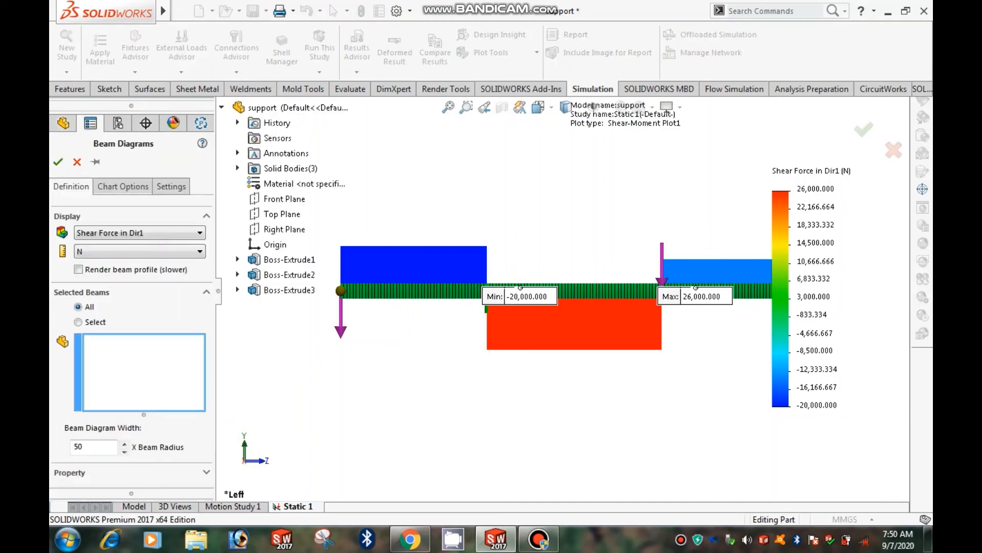
left_click(149, 233)
left_click(123, 281)
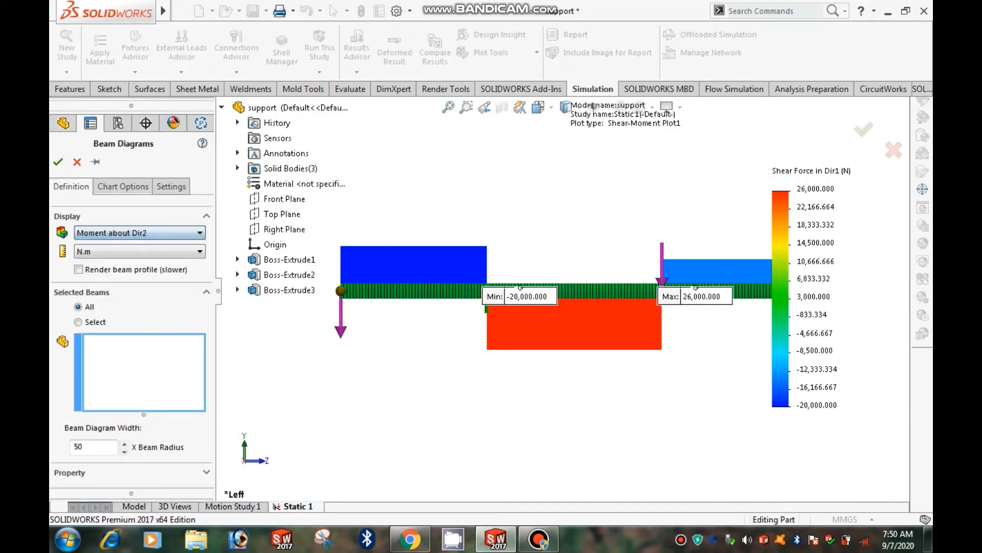
left_click(143, 251)
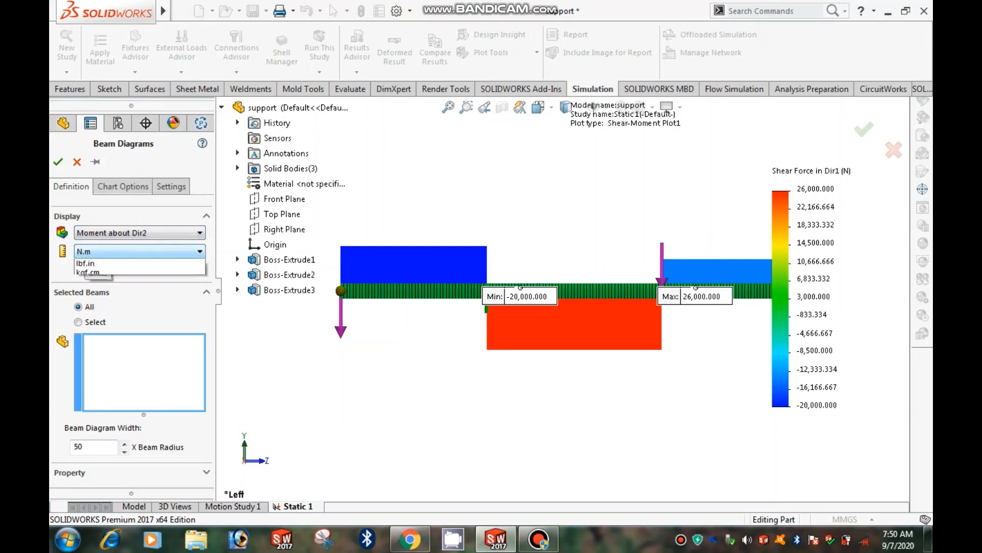
left_click(143, 251)
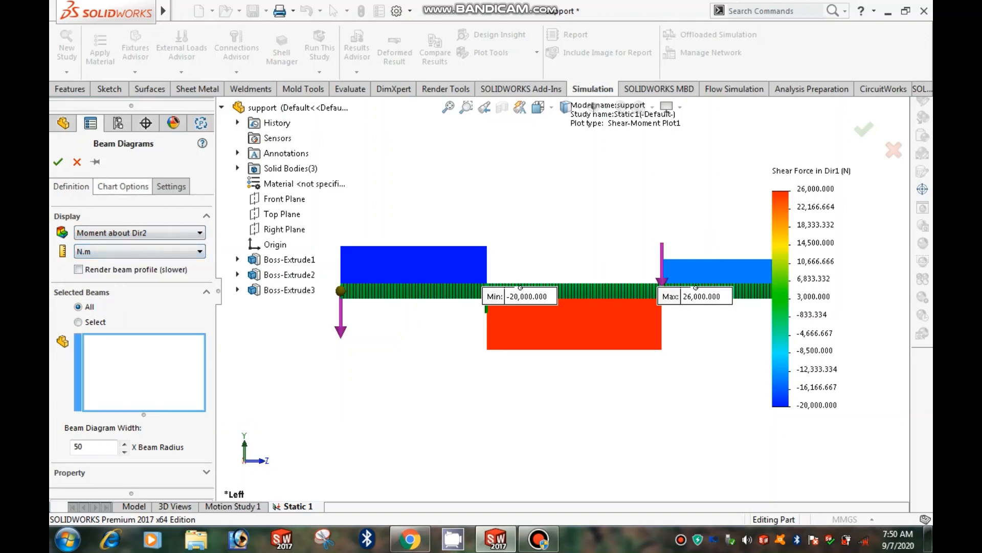
- Show min and max annotations on the moment diagram in floating number format, accept it, and display it in isometric view
left_click(123, 187)
left_click(79, 247)
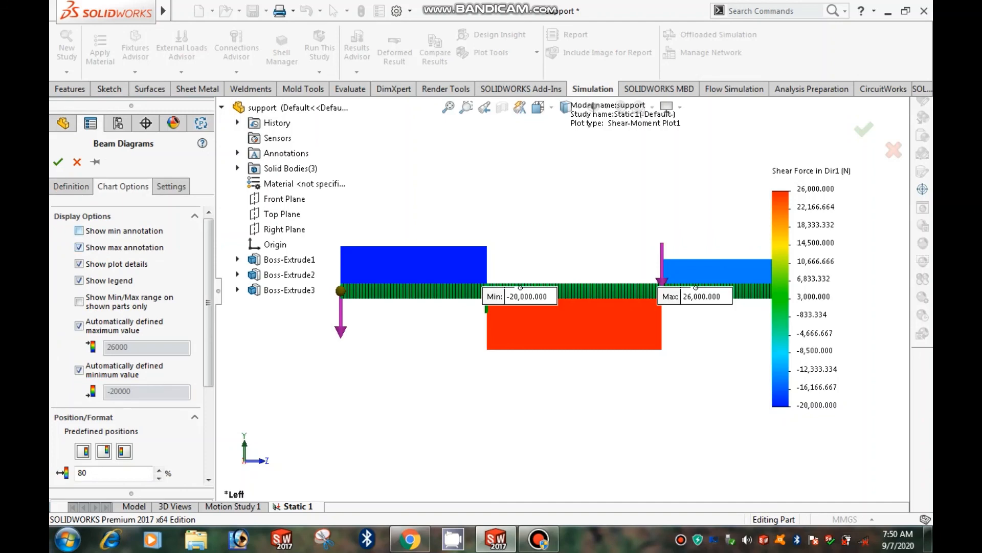
scroll(128, 343, "down", 5)
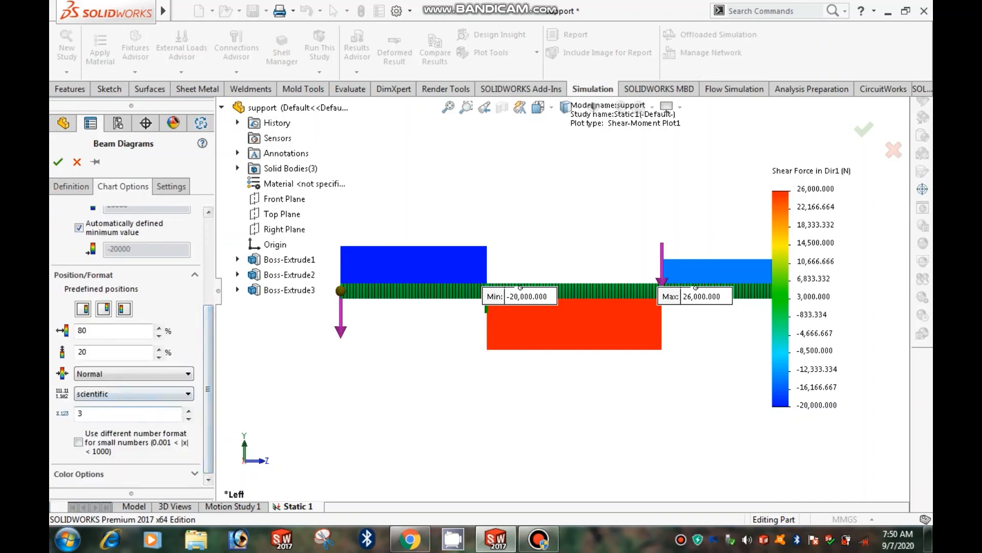
left_click(153, 374)
left_click(154, 374)
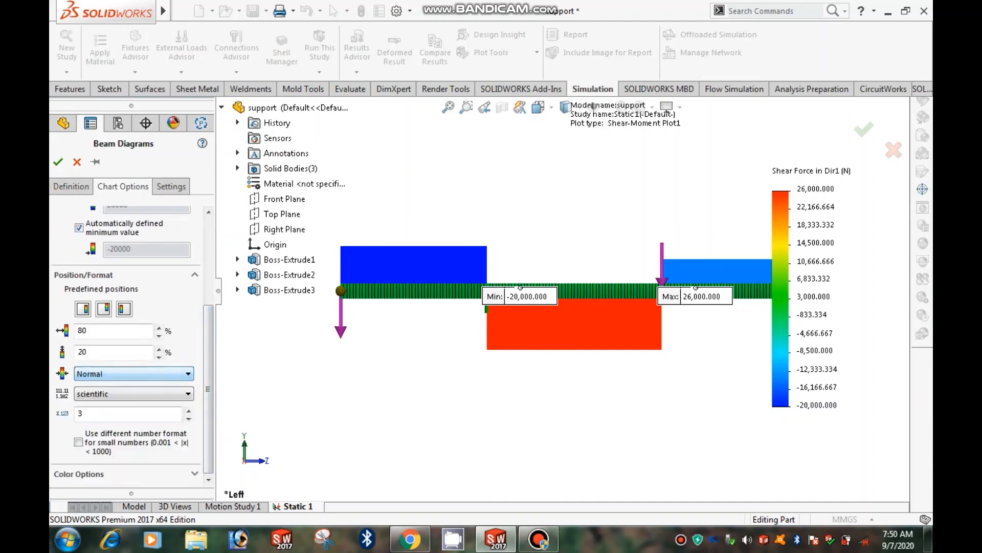
left_click(149, 394)
left_click(138, 414)
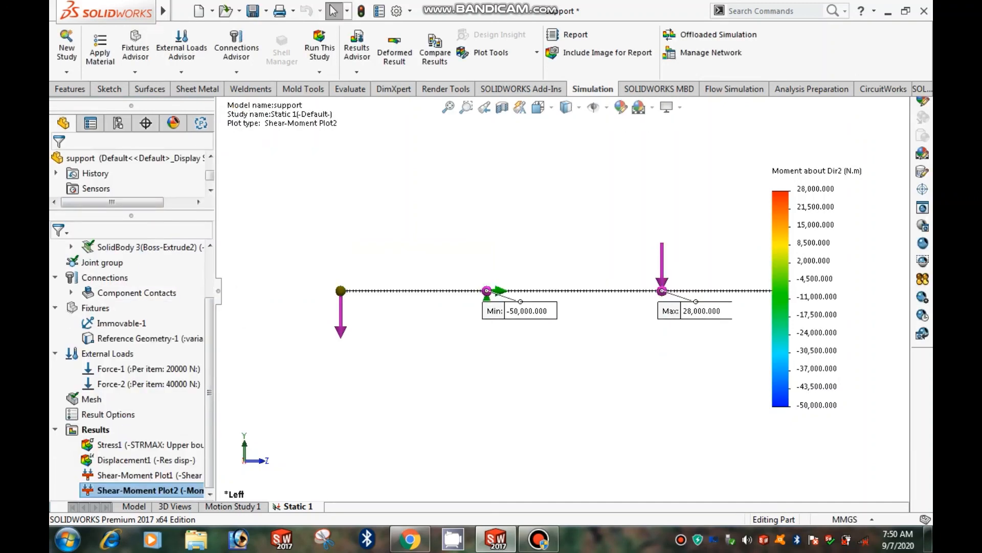
key("ctrl+7")
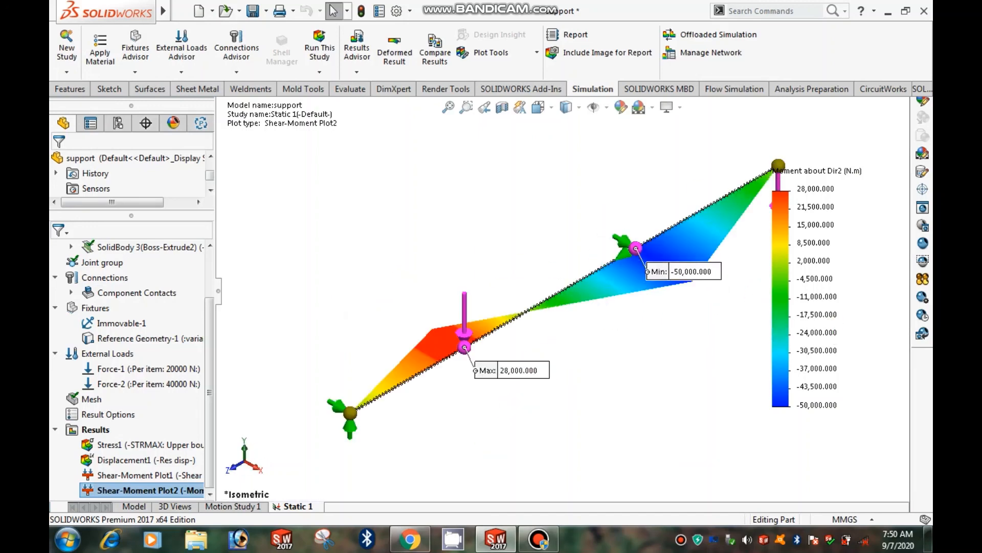
scroll(626, 391, "down", 1)
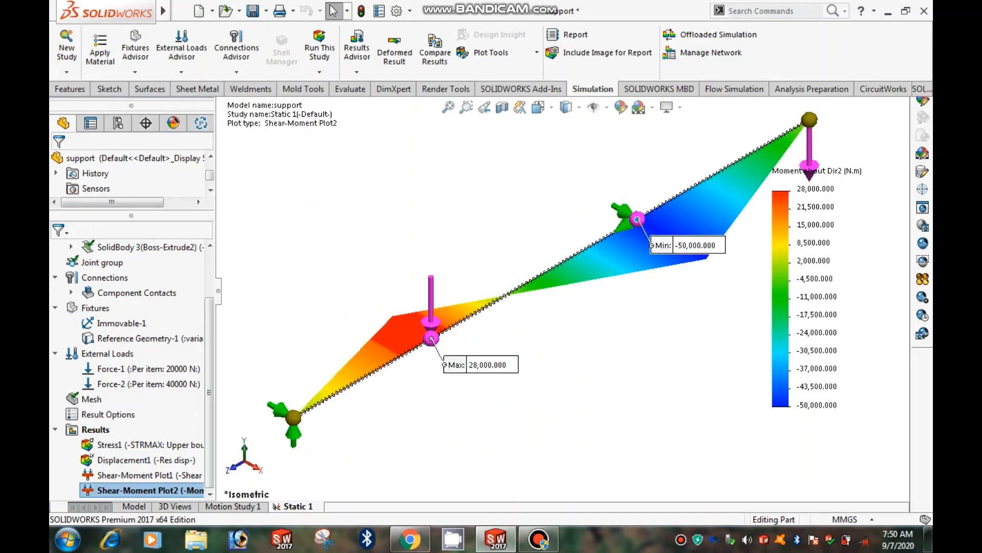